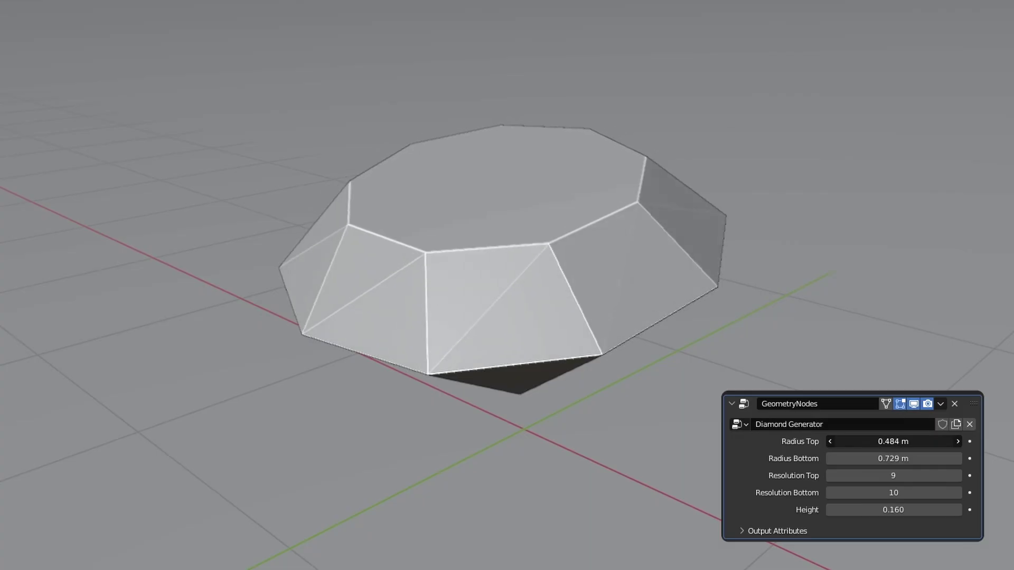
Preview the finished diamond by shrinking its radii, raising top resolution to 11 and lowering Big Res to 11
{"action": "left_click_drag", "start_coordinate": [893, 442], "coordinate": [877, 458]}
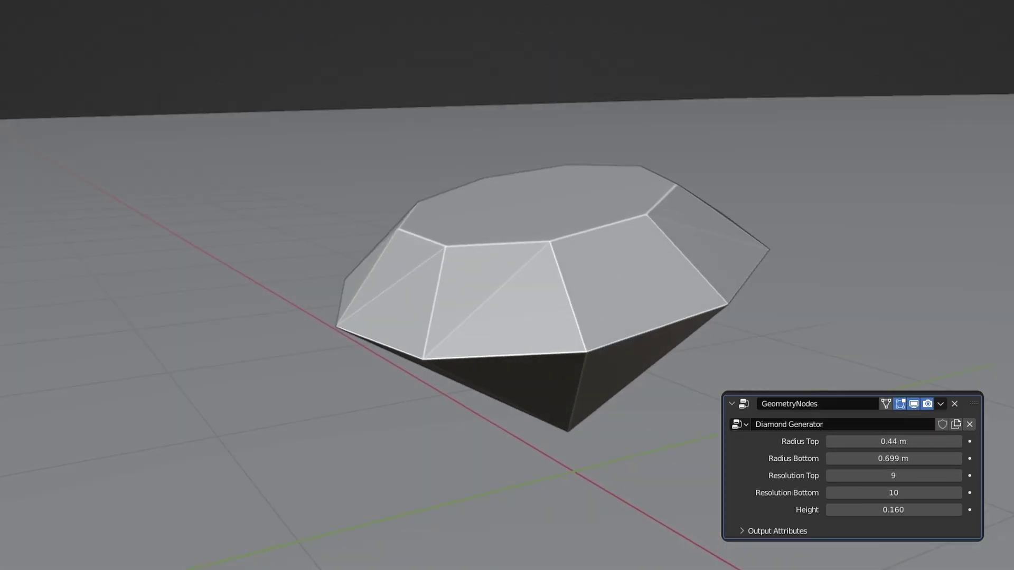
{"action": "mouse_move", "coordinate": [893, 476]}
{"action": "left_mouse_down"}
{"action": "mouse_move", "coordinate": [908, 475]}
{"action": "mouse_move", "coordinate": [887, 476]}
{"action": "mouse_move", "coordinate": [913, 492]}
{"action": "mouse_move", "coordinate": [890, 492]}
{"action": "left_mouse_up"}
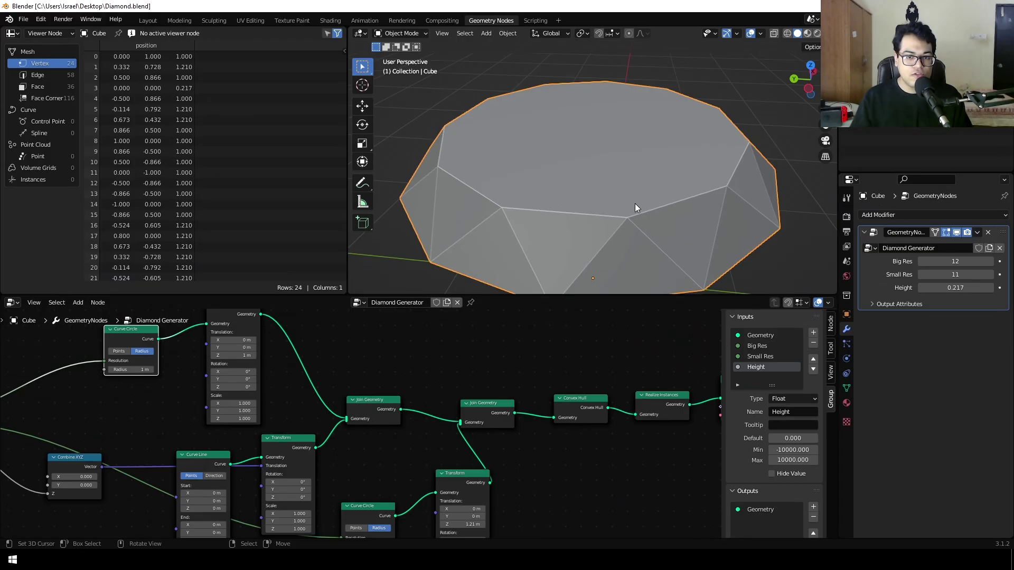
{"action": "scroll", "coordinate": [635, 204], "scroll_direction": "down", "scroll_amount": 5}
{"action": "middle_click_drag", "start_coordinate": [634, 189], "coordinate": [699, 222]}
{"action": "scroll", "coordinate": [699, 222], "scroll_direction": "down", "scroll_amount": 2}
{"action": "middle_click_drag", "start_coordinate": [623, 239], "coordinate": [635, 159]}
{"action": "scroll", "coordinate": [623, 201], "scroll_direction": "up", "scroll_amount": 1}
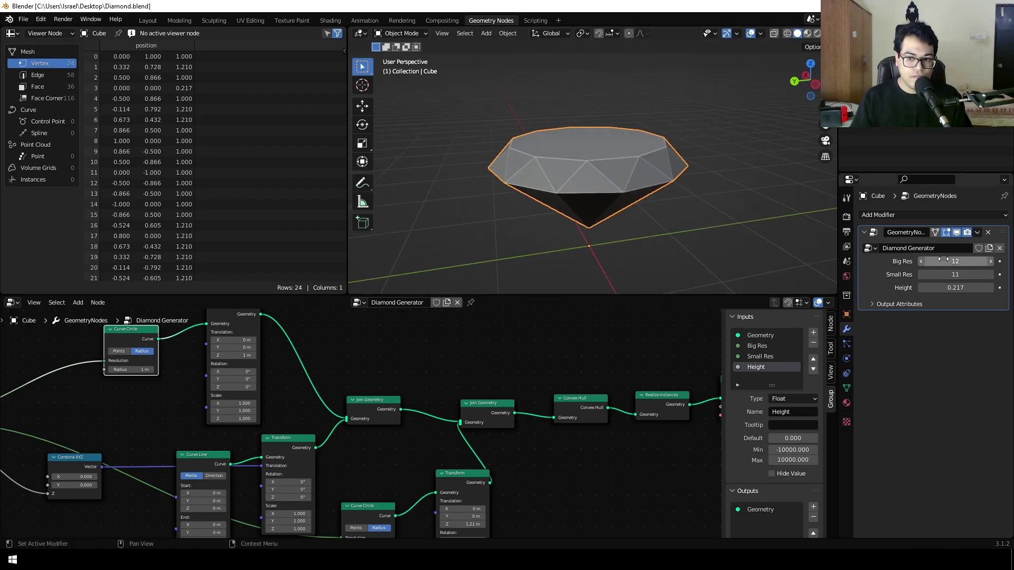
{"action": "left_click_drag", "start_coordinate": [944, 259], "coordinate": [930, 288]}
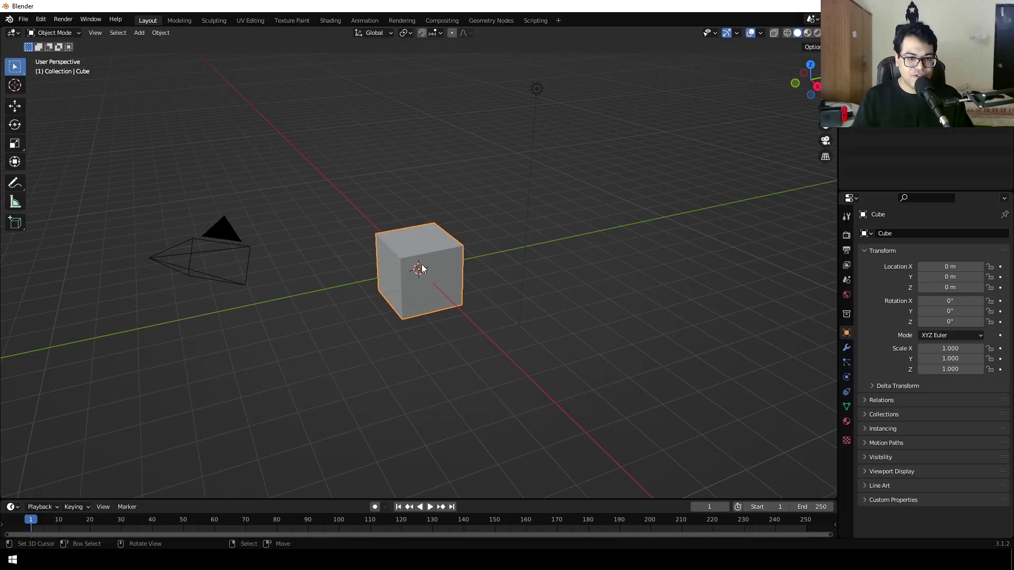
Delete the camera and light, keep the cube selected, and switch to the Geometry Nodes workspace
{"action": "middle_click_drag", "start_coordinate": [368, 288], "coordinate": [427, 321]}
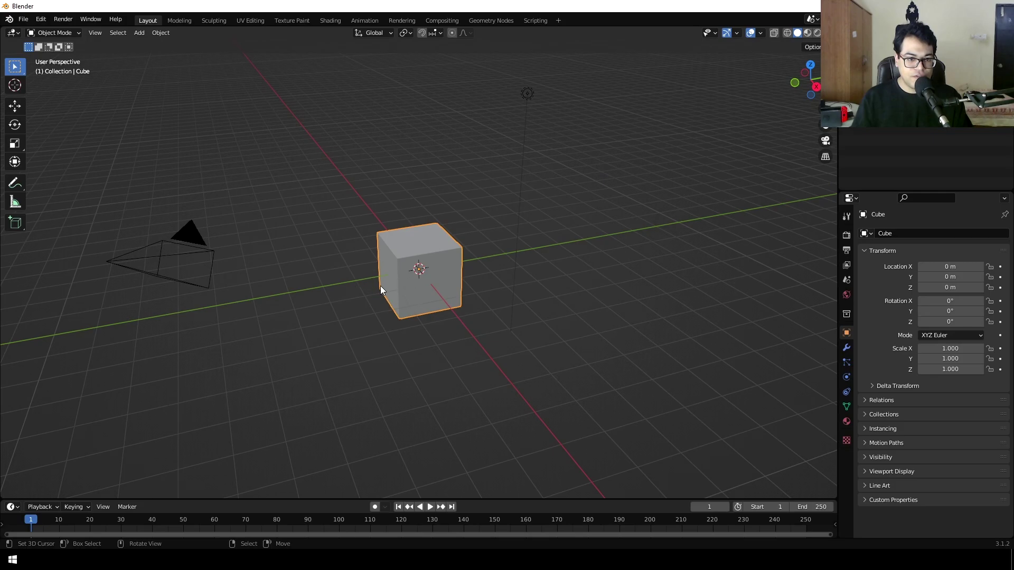
{"action": "left_click", "coordinate": [188, 240]}
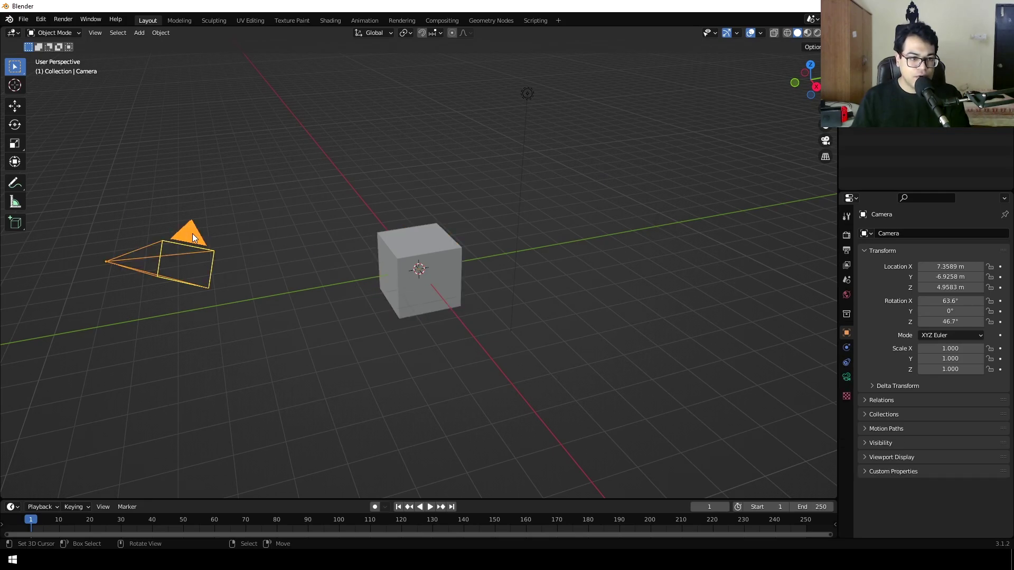
{"action": "key", "text": "Delete"}
{"action": "left_click", "coordinate": [522, 95]}
{"action": "key", "text": "Delete"}
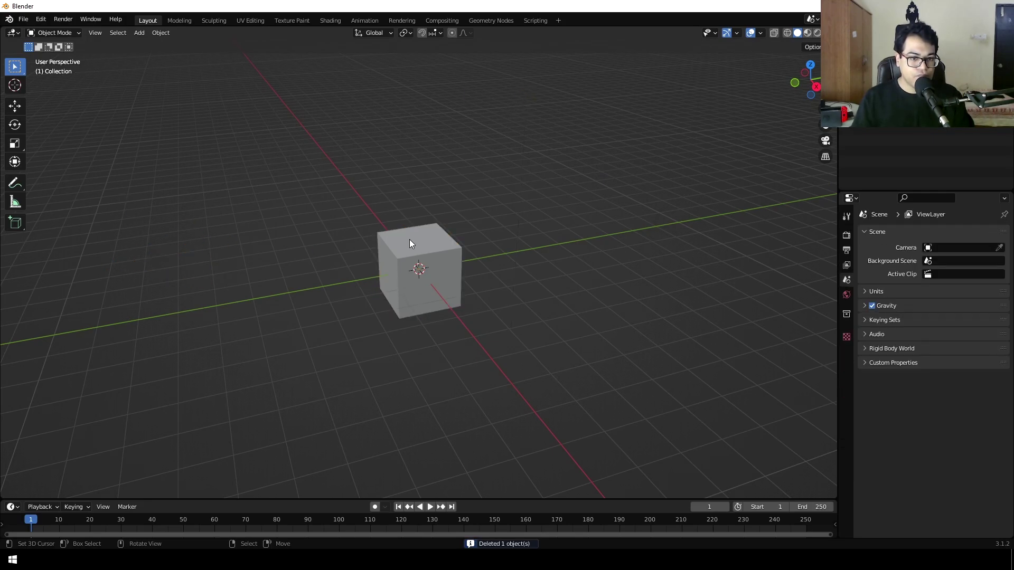
{"action": "left_click", "coordinate": [433, 265]}
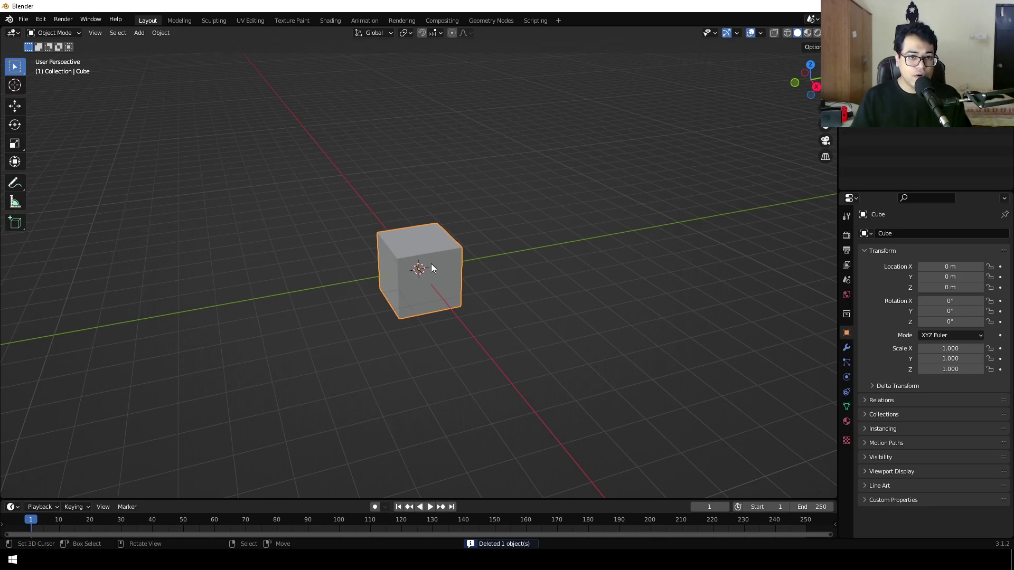
{"action": "left_click", "coordinate": [491, 21]}
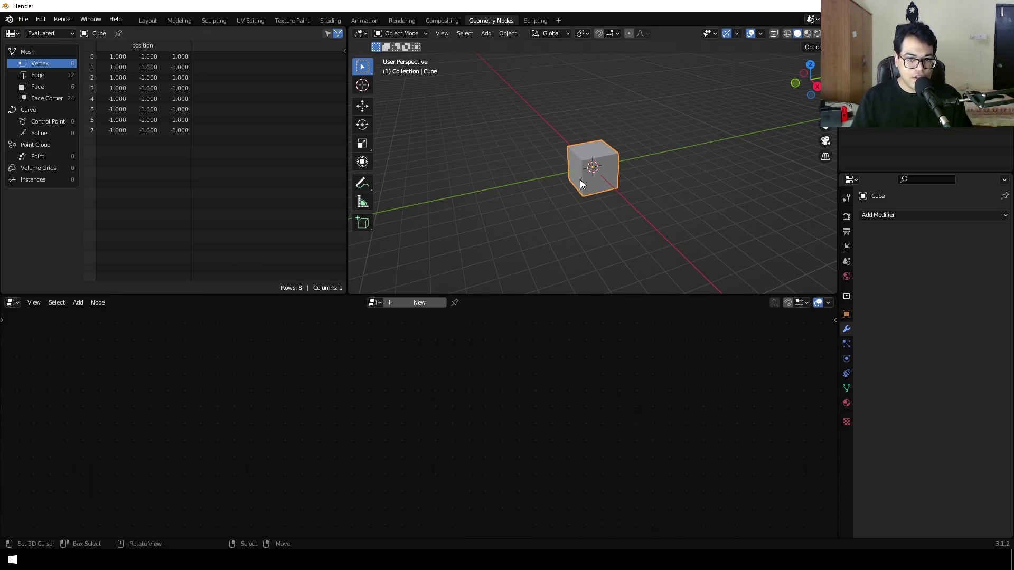
Create a new geometry nodes tree on the cube and rename it 'Diamond Gen'
{"action": "left_click", "coordinate": [414, 302]}
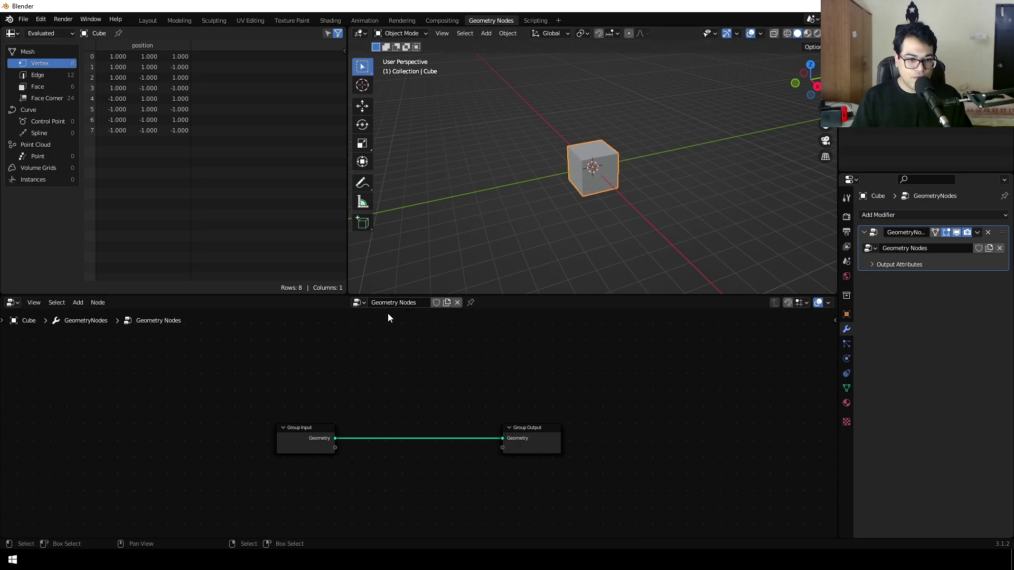
{"action": "double_click", "coordinate": [407, 302]}
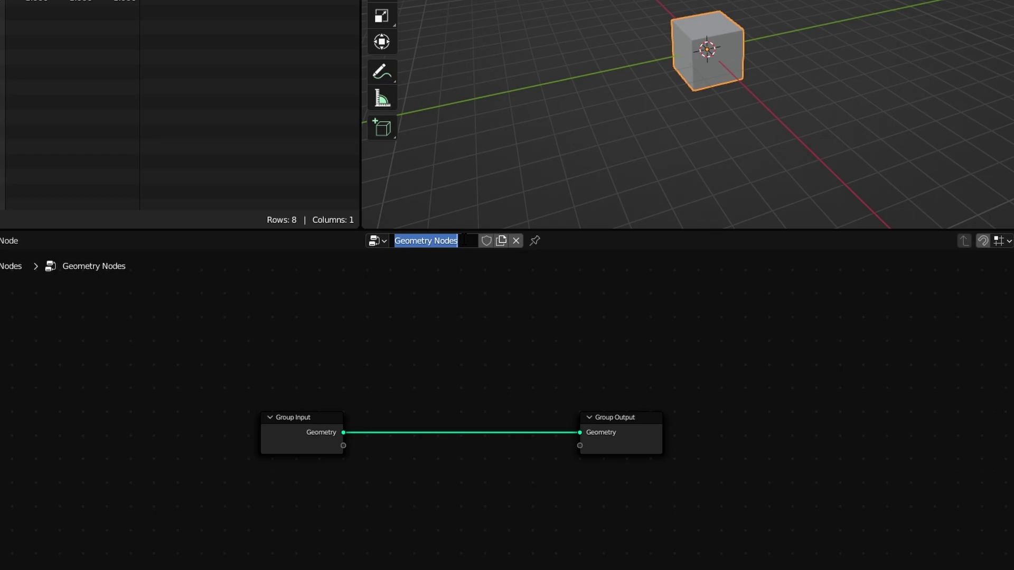
{"action": "type", "text": "Diam"}
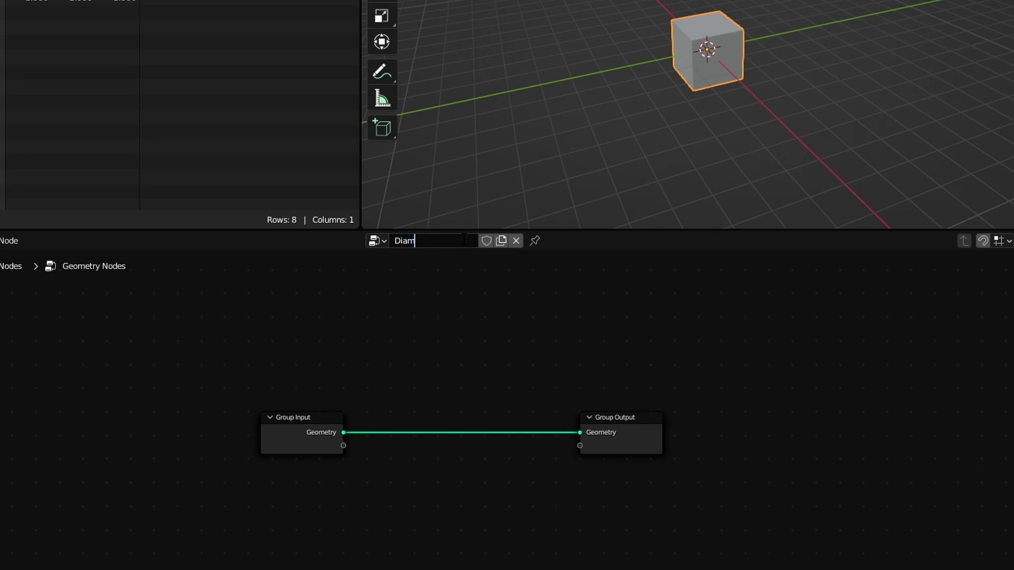
{"action": "type", "text": "ond Gen"}
{"action": "key", "text": "Return"}
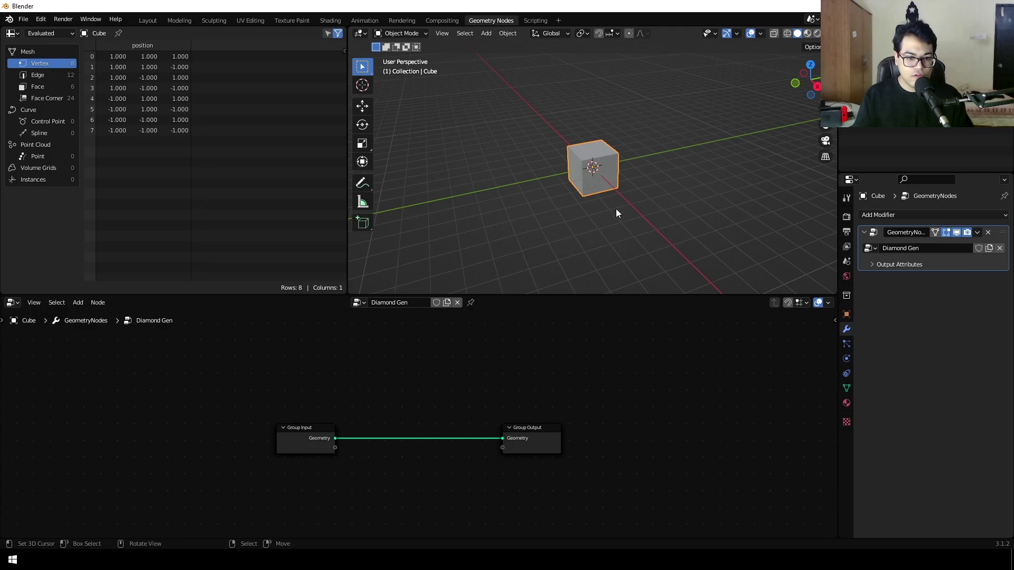
{"action": "scroll", "coordinate": [613, 184], "scroll_direction": "up", "scroll_amount": 2}
{"action": "scroll", "coordinate": [438, 391], "scroll_direction": "up", "scroll_amount": 3}
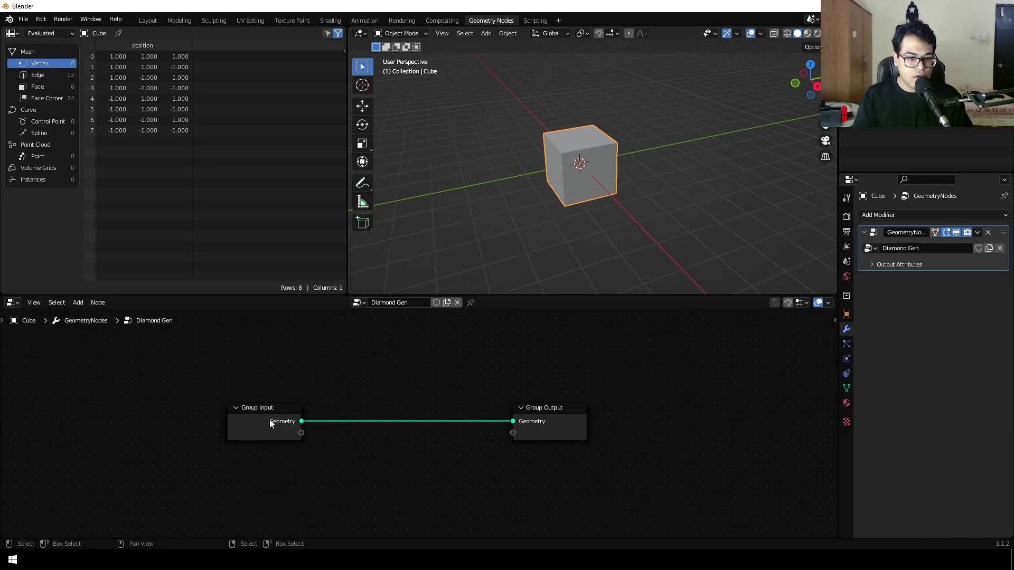
Move Group Input far left and Group Output far right in the node editor
{"action": "left_click_drag", "start_coordinate": [270, 419], "coordinate": [160, 419]}
{"action": "left_click_drag", "start_coordinate": [549, 414], "coordinate": [647, 409]}
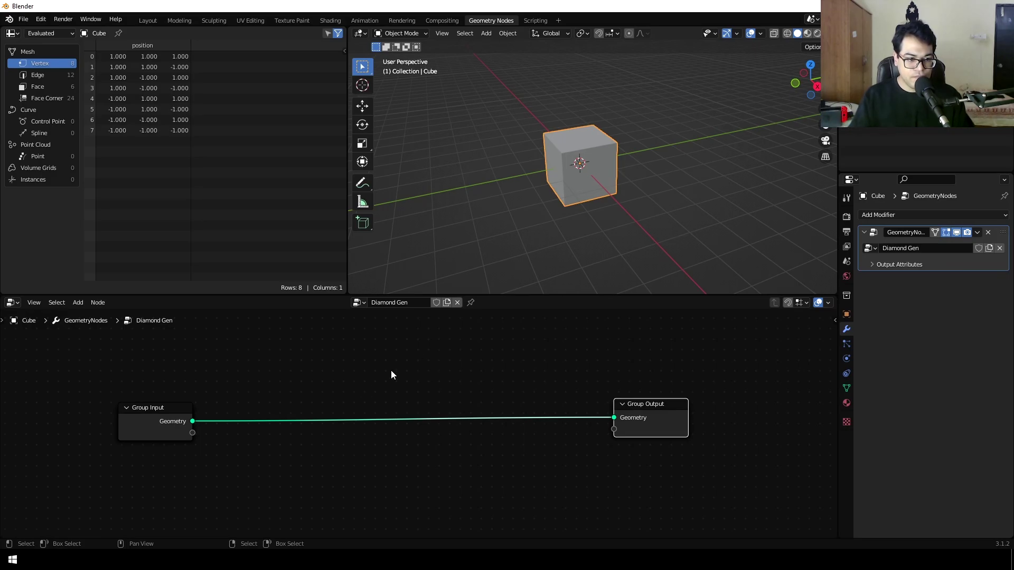
{"action": "left_click_drag", "start_coordinate": [148, 433], "coordinate": [131, 421]}
{"action": "left_click_drag", "start_coordinate": [626, 422], "coordinate": [198, 466]}
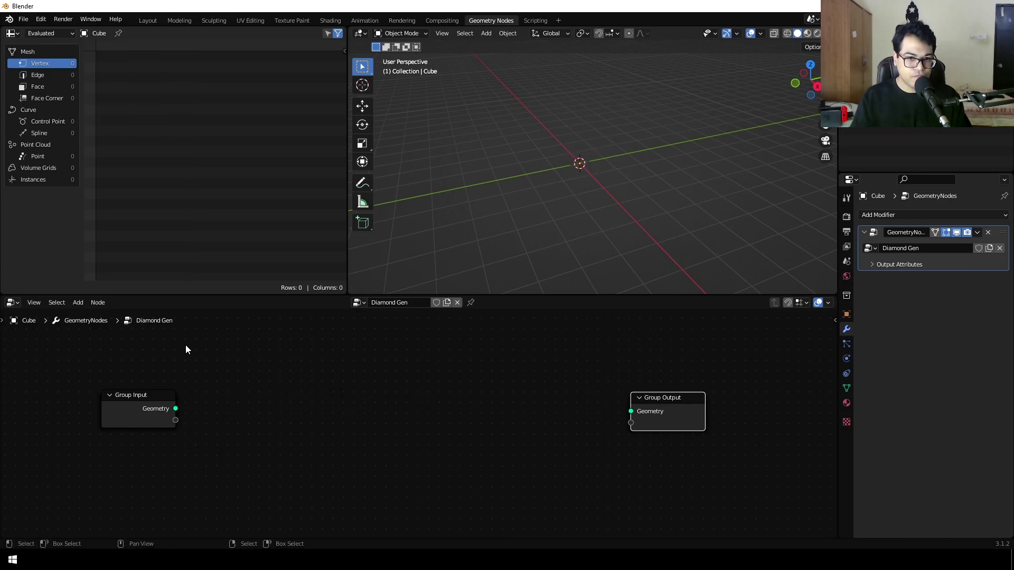
{"action": "scroll", "coordinate": [583, 178], "scroll_direction": "up", "scroll_amount": 3}
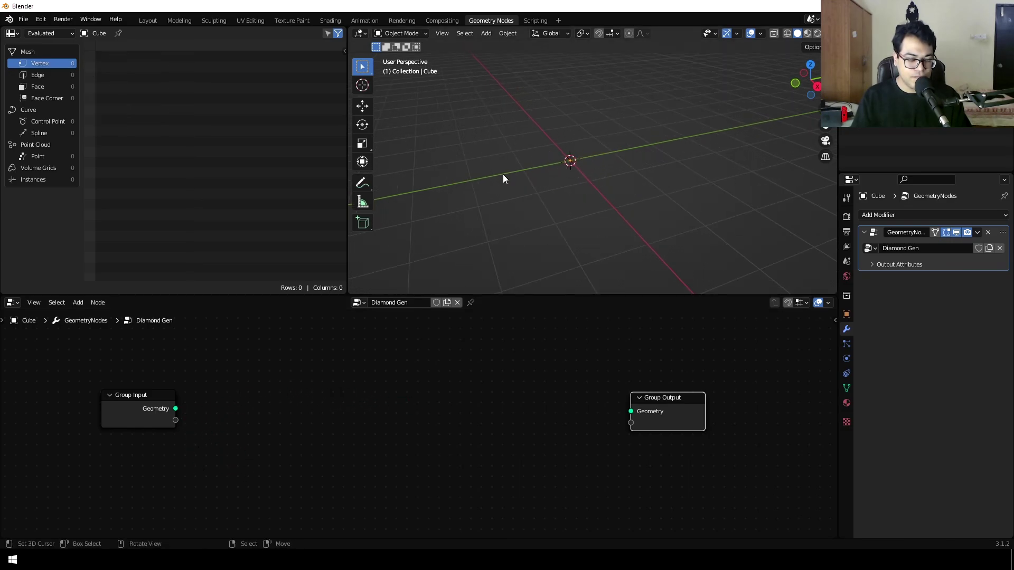
{"action": "left_click_drag", "start_coordinate": [123, 426], "coordinate": [122, 424]}
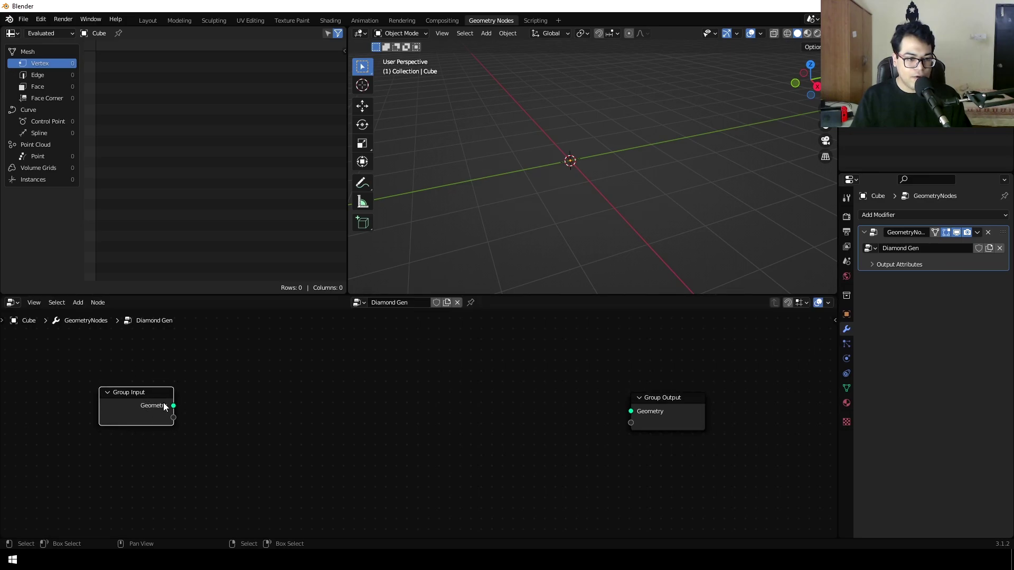
Remove the geometry link into Group Output so the cube vanishes, and line up both nodes
{"action": "left_click_drag", "start_coordinate": [174, 405], "coordinate": [632, 412]}
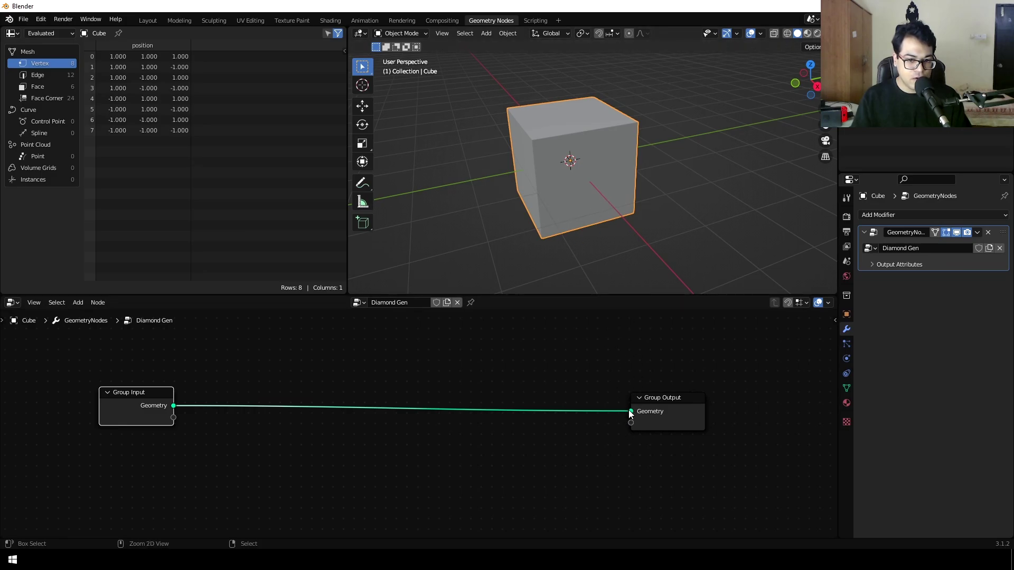
{"action": "left_click_drag", "start_coordinate": [631, 412], "coordinate": [378, 417]}
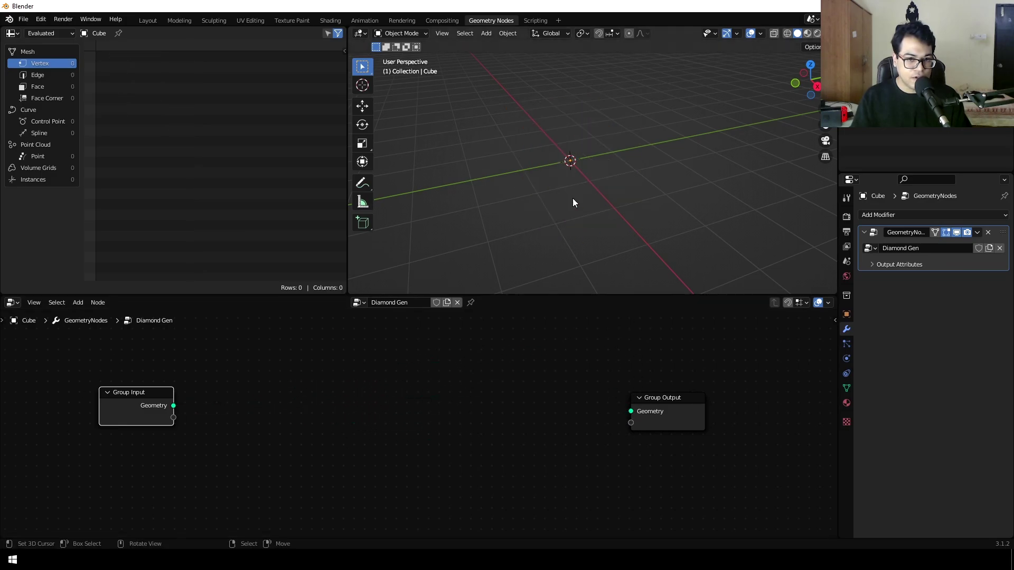
{"action": "scroll", "coordinate": [333, 416], "scroll_direction": "up", "scroll_amount": 1}
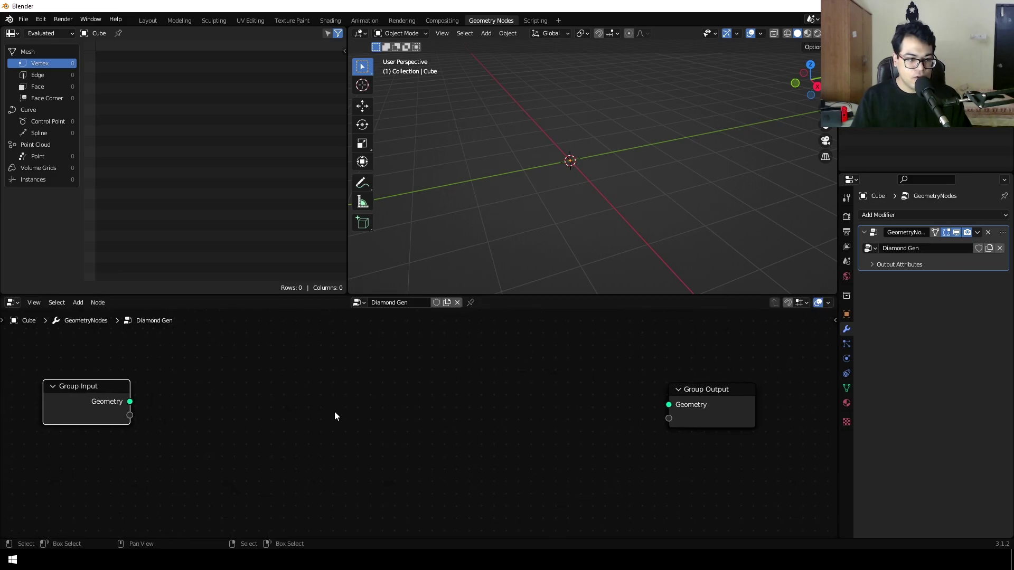
{"action": "left_click_drag", "start_coordinate": [96, 393], "coordinate": [97, 405]}
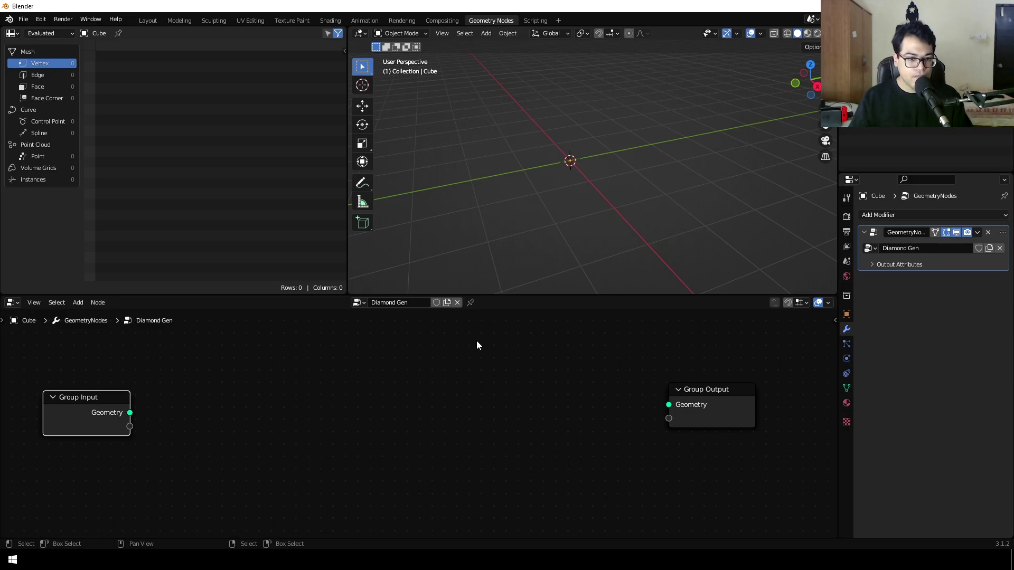
{"action": "left_click", "coordinate": [364, 387]}
{"action": "left_click_drag", "start_coordinate": [709, 399], "coordinate": [713, 409]}
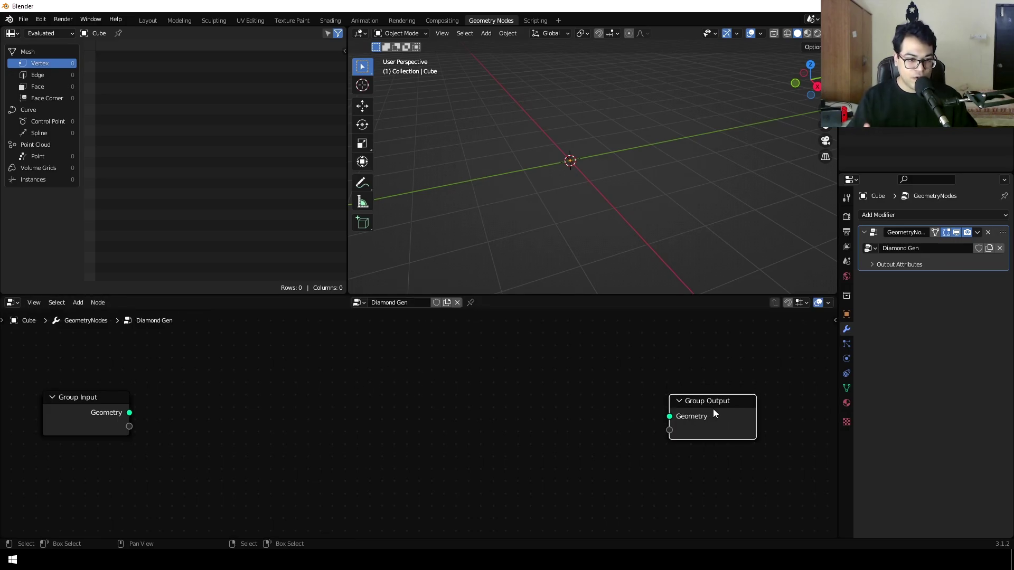
{"action": "scroll", "coordinate": [264, 396], "scroll_direction": "up", "scroll_amount": 1}
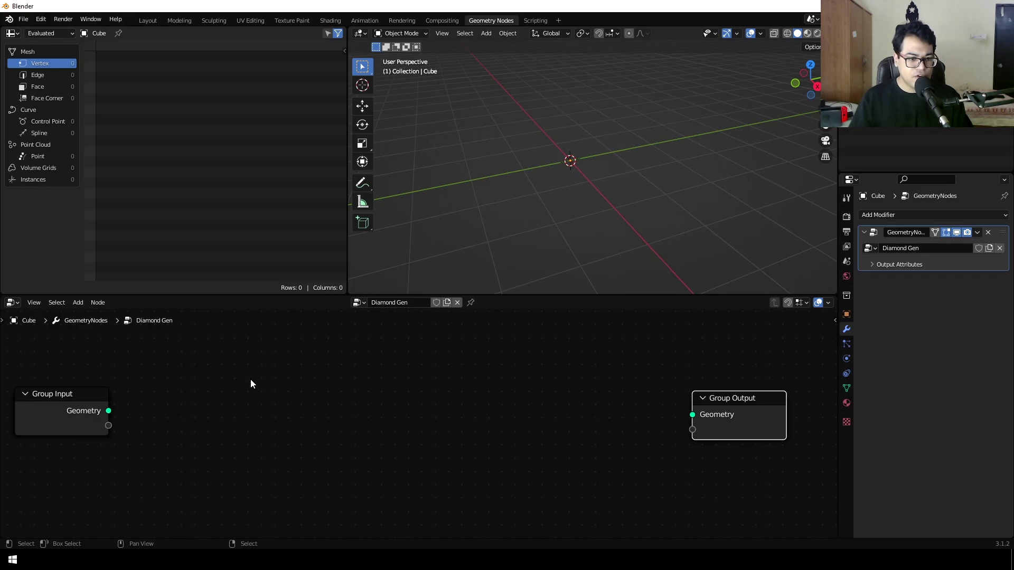
Add a Curve Line node between the group nodes and feed its Curve into Group Output
{"action": "key", "text": "shift+a"}
{"action": "left_click", "coordinate": [232, 332]}
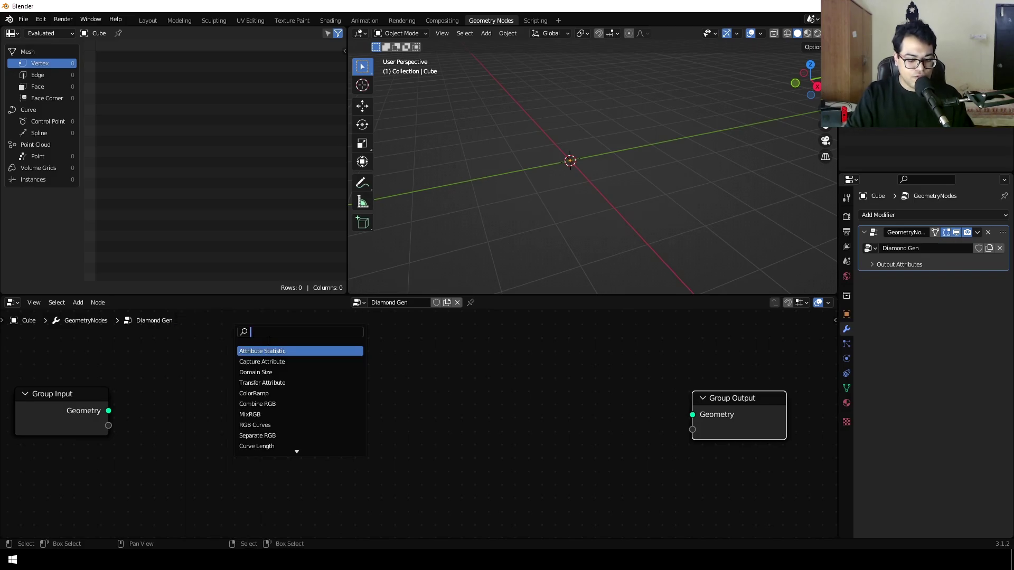
{"action": "type", "text": "line"}
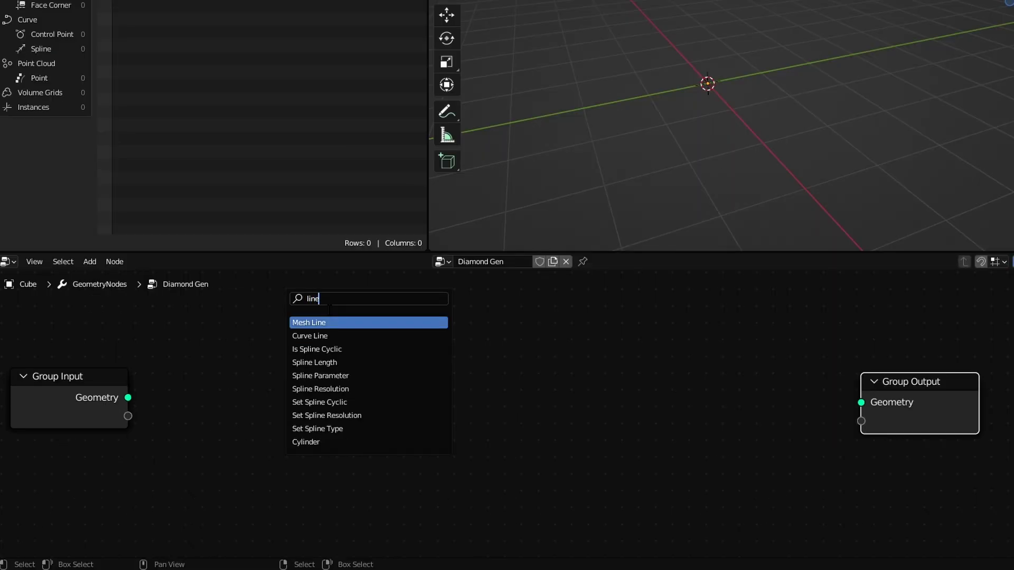
{"action": "key", "text": "Down"}
{"action": "key", "text": "Up"}
{"action": "key", "text": "Down"}
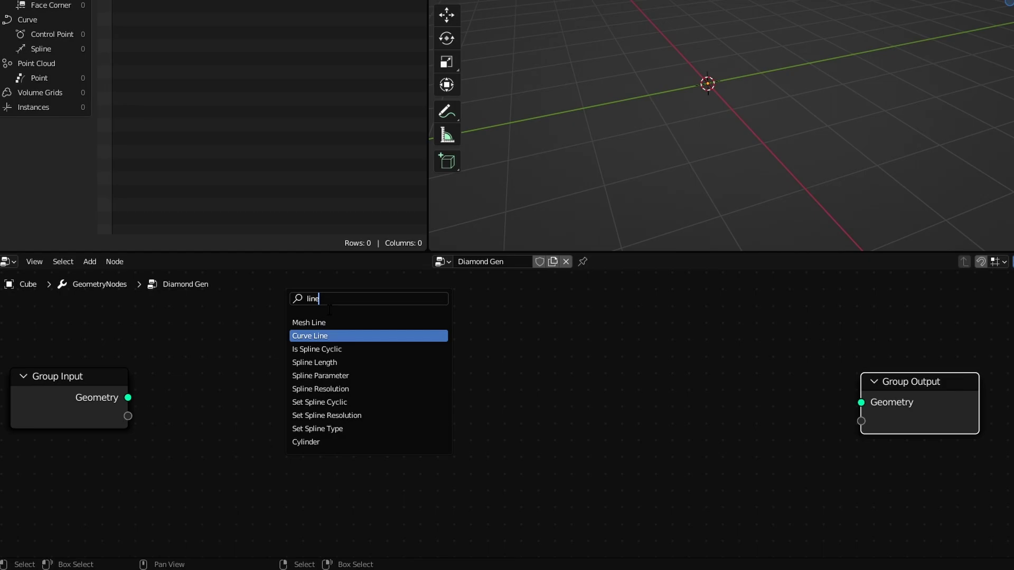
{"action": "key", "text": "Return"}
{"action": "left_click", "coordinate": [302, 333]}
{"action": "scroll", "coordinate": [449, 411], "scroll_direction": "down", "scroll_amount": 1}
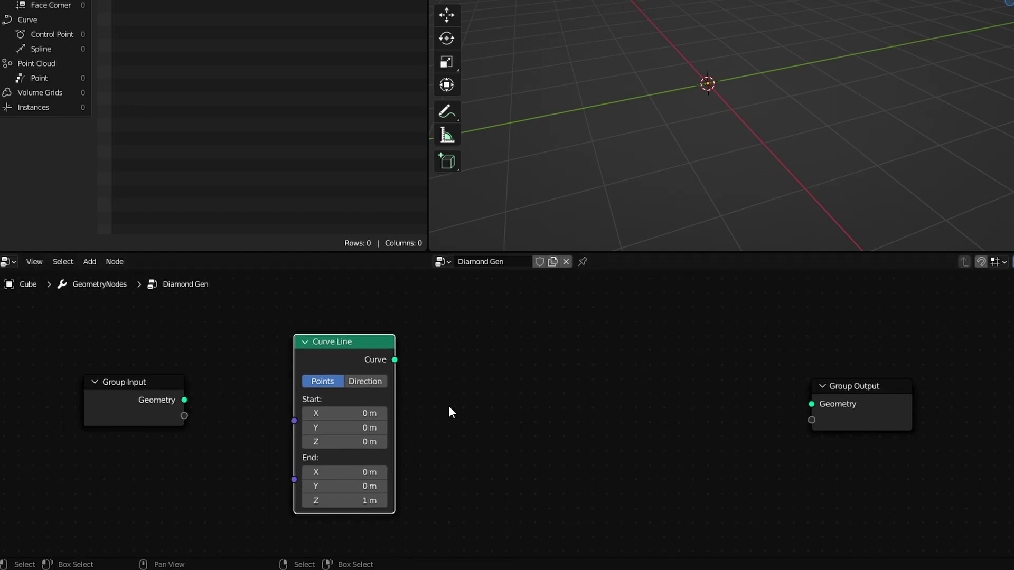
{"action": "middle_click_drag", "start_coordinate": [449, 407], "coordinate": [436, 396]}
{"action": "left_click_drag", "start_coordinate": [336, 339], "coordinate": [332, 339]}
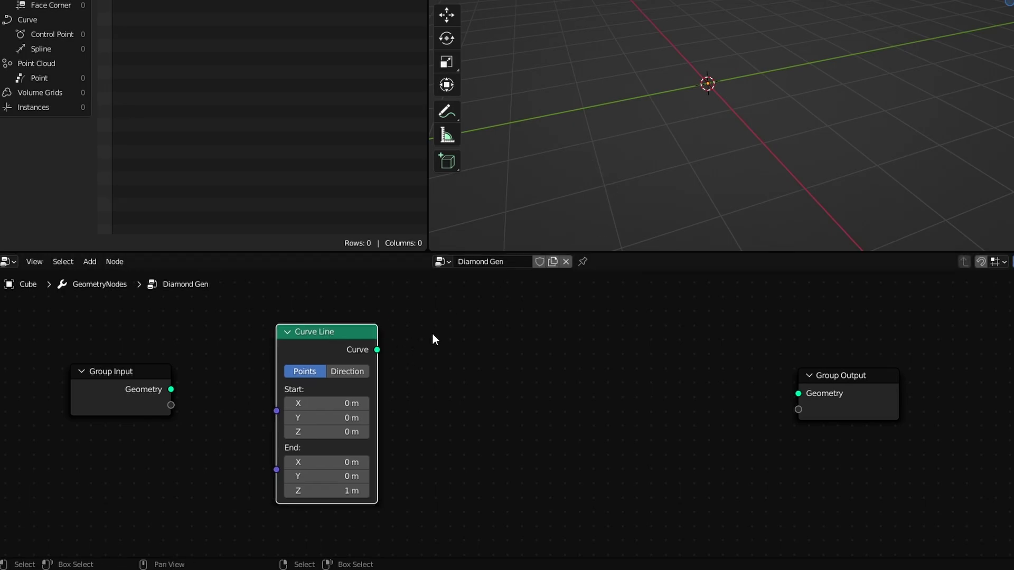
{"action": "left_click_drag", "start_coordinate": [376, 351], "coordinate": [800, 400]}
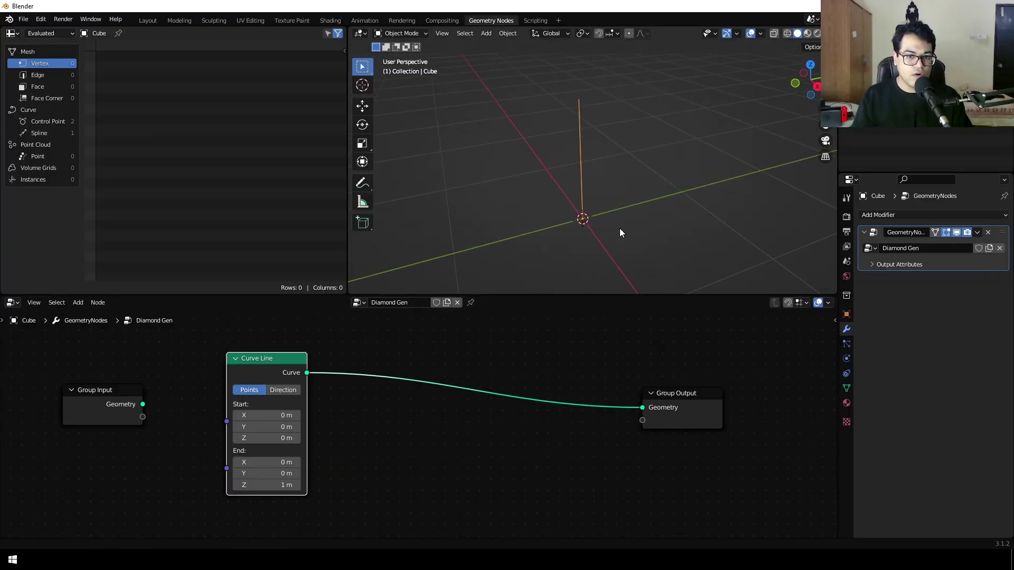
Set the Curve Line's End Z to 0 m so the vertical line disappears
{"action": "middle_click_drag", "start_coordinate": [619, 228], "coordinate": [641, 171]}
{"action": "mouse_move", "coordinate": [603, 207]}
{"action": "middle_mouse_down"}
{"action": "mouse_move", "coordinate": [600, 193]}
{"action": "mouse_move", "coordinate": [603, 202]}
{"action": "middle_mouse_up"}
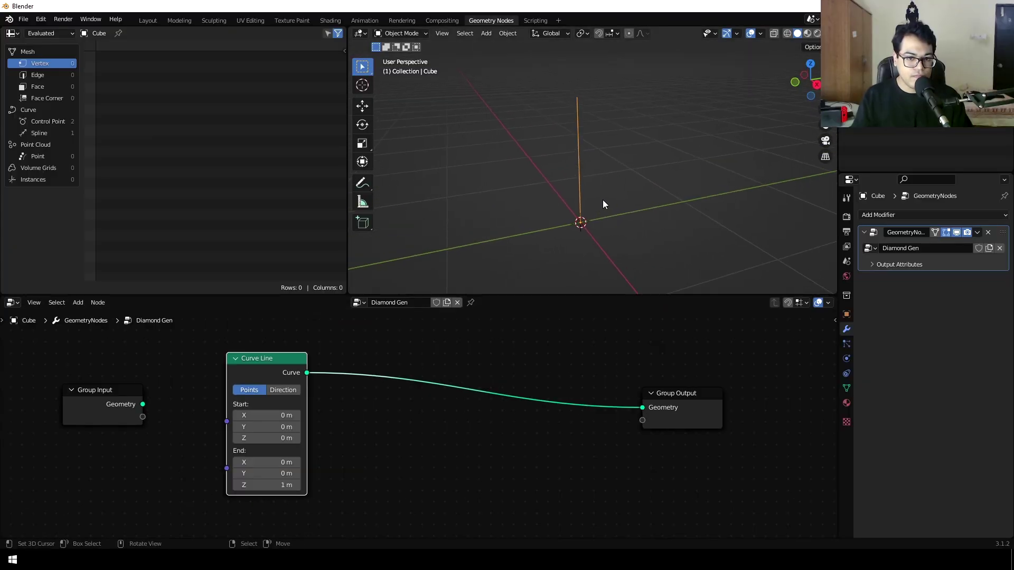
{"action": "middle_click_drag", "start_coordinate": [364, 485], "coordinate": [428, 453]}
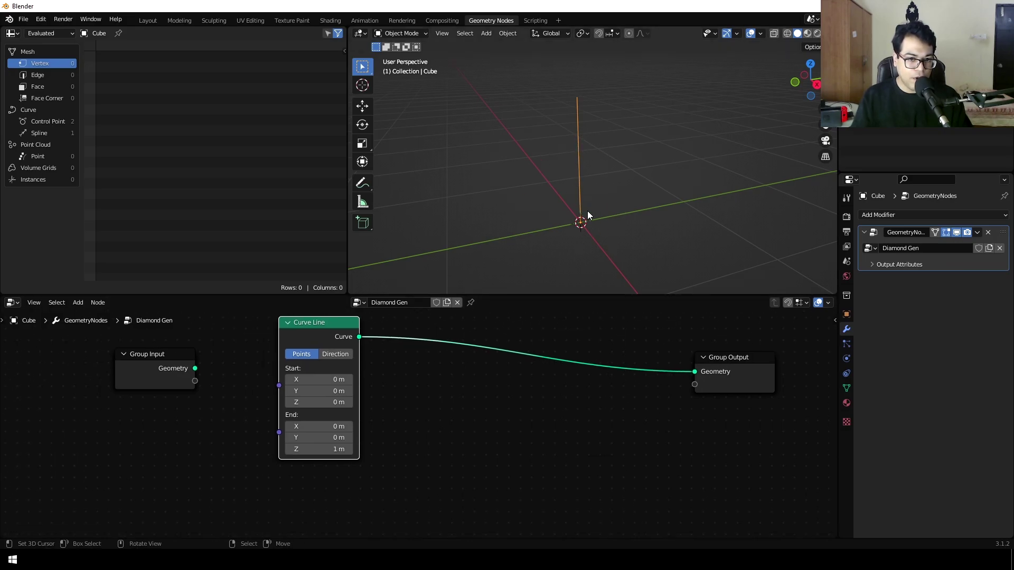
{"action": "middle_click_drag", "start_coordinate": [370, 408], "coordinate": [376, 387]}
{"action": "left_click", "coordinate": [340, 428]}
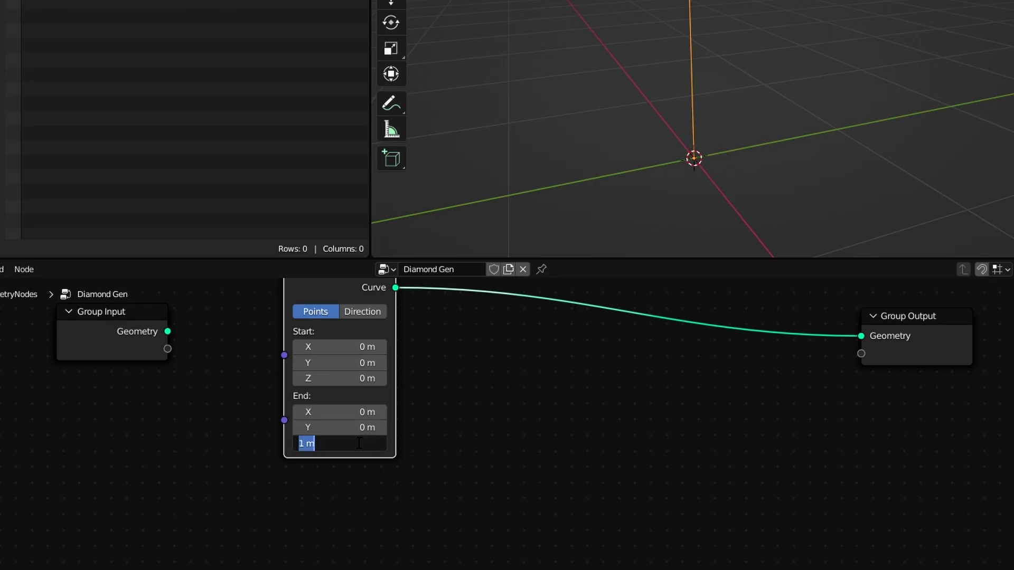
{"action": "type", "text": "0"}
{"action": "key", "text": "Return"}
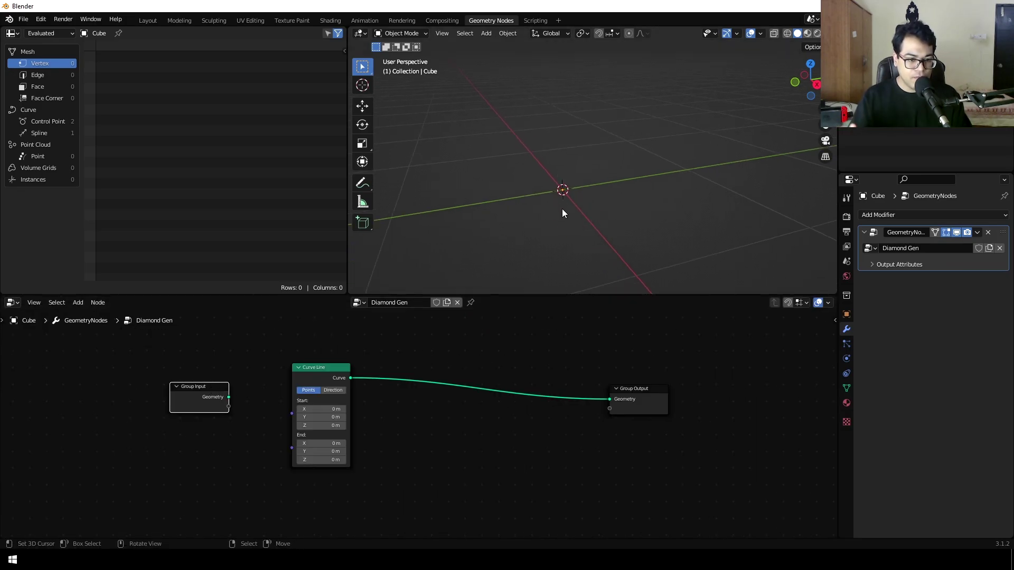
Add a Curve Circle node (Resolution 32, Radius 1 m) below the Curve Line link
{"action": "scroll", "coordinate": [433, 426], "scroll_direction": "up", "scroll_amount": 2}
{"action": "key", "text": "shift+a"}
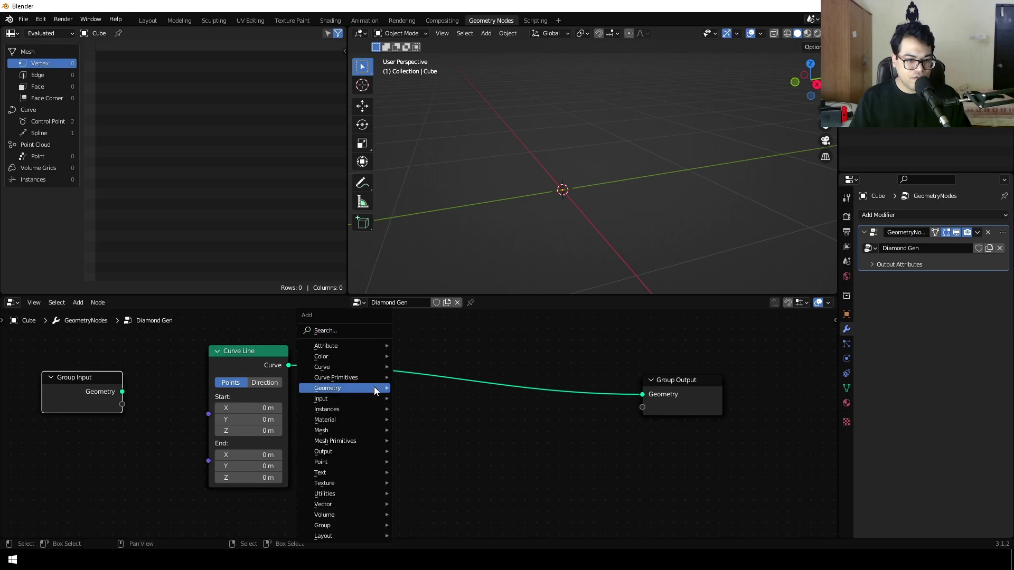
{"action": "left_click", "coordinate": [351, 332]}
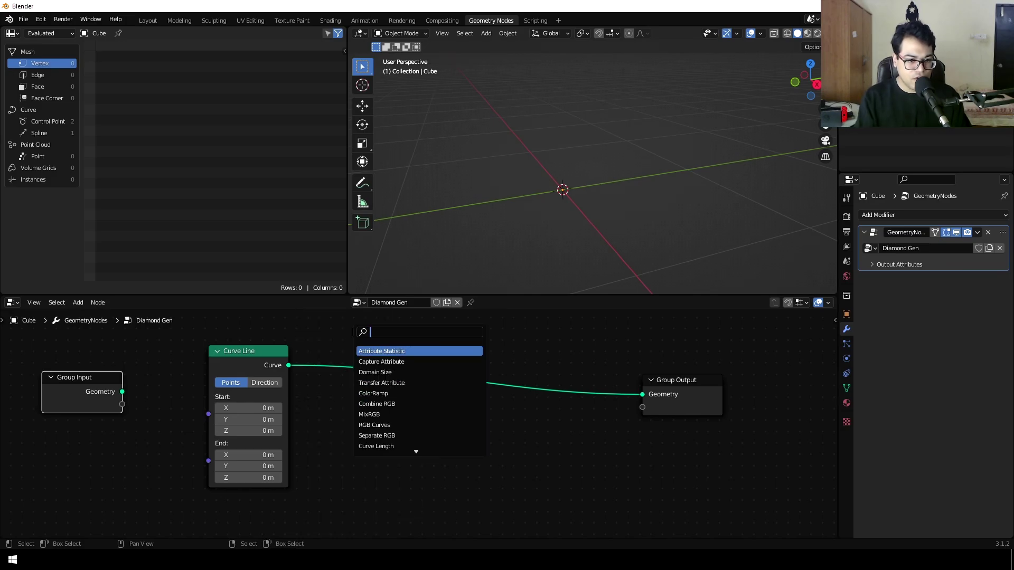
{"action": "type", "text": "circle"}
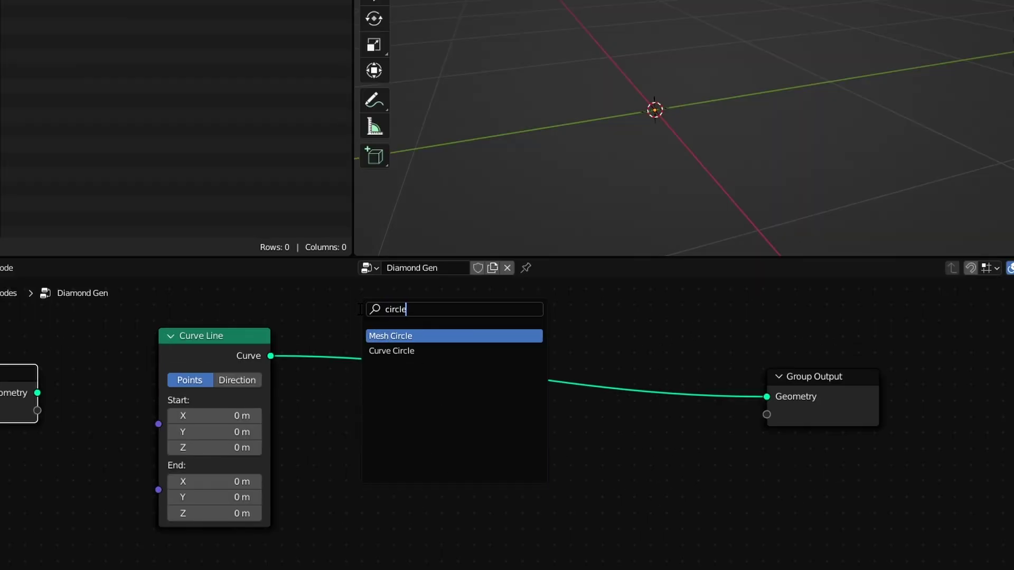
{"action": "key", "text": "Down"}
{"action": "key", "text": "Return"}
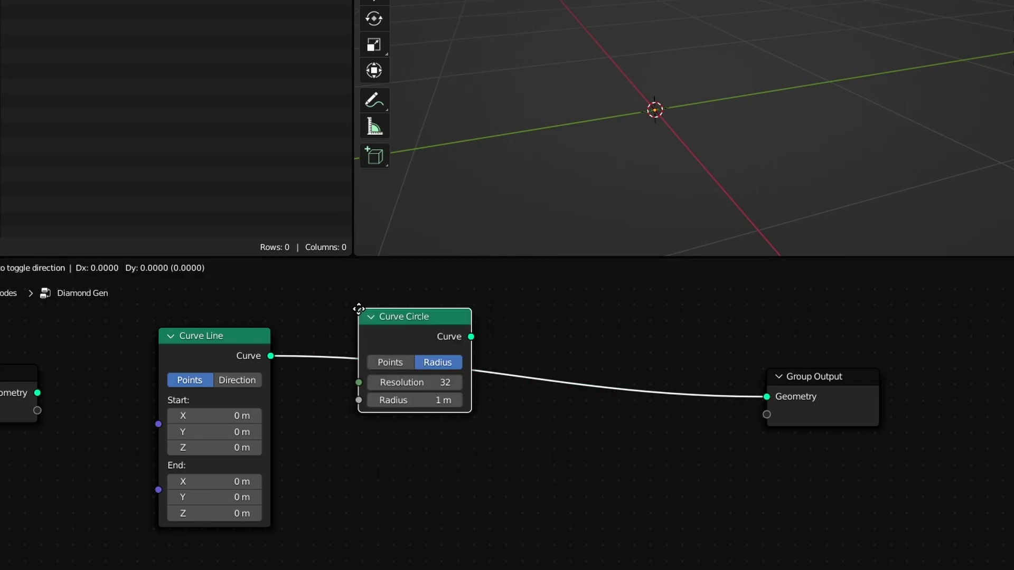
{"action": "left_click", "coordinate": [339, 410]}
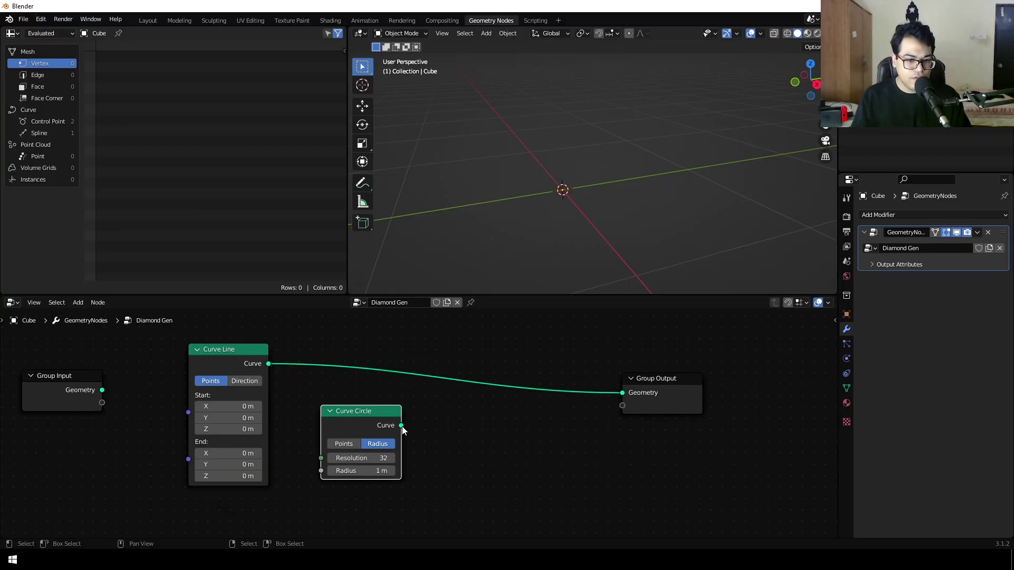
Preview the circle at the output, then relink Curve Line to the output and move the circle lower
{"action": "left_click_drag", "start_coordinate": [402, 425], "coordinate": [631, 393]}
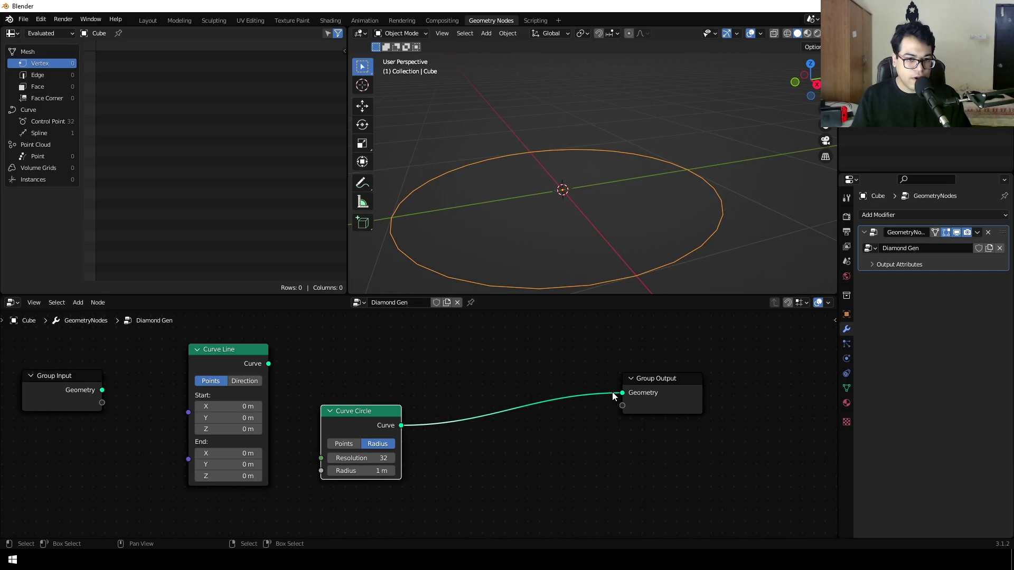
{"action": "scroll", "coordinate": [588, 177], "scroll_direction": "down", "scroll_amount": 2}
{"action": "mouse_move", "coordinate": [588, 176]}
{"action": "middle_mouse_down"}
{"action": "mouse_move", "coordinate": [584, 203]}
{"action": "mouse_move", "coordinate": [581, 184]}
{"action": "middle_mouse_up"}
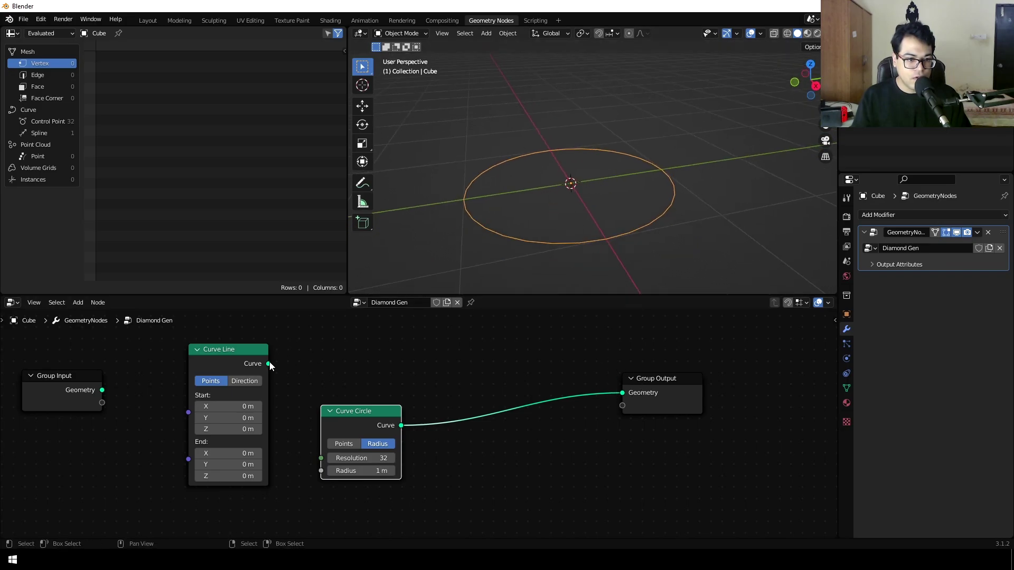
{"action": "left_click_drag", "start_coordinate": [269, 363], "coordinate": [624, 392]}
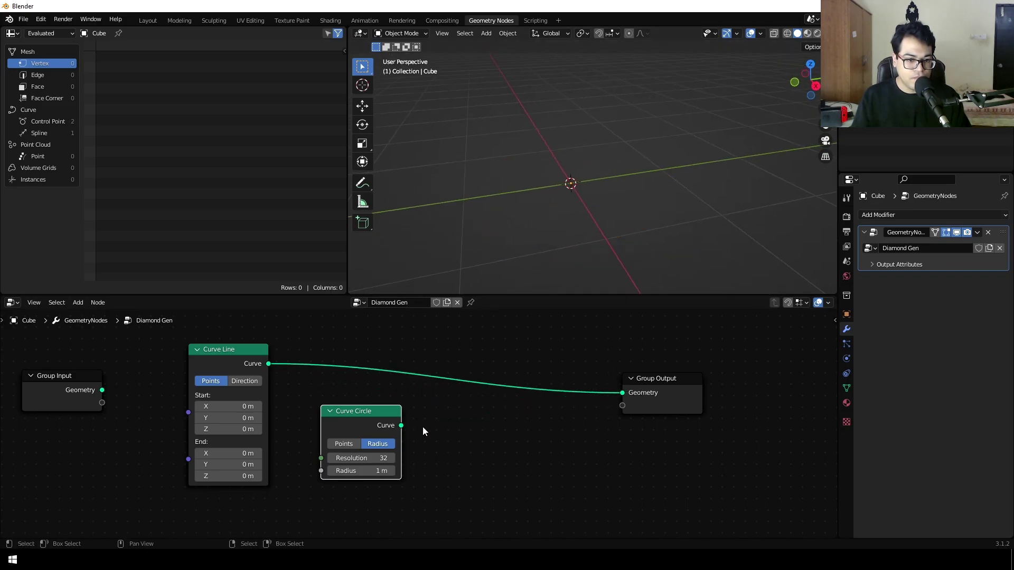
{"action": "key", "text": "g"}
{"action": "left_click", "coordinate": [411, 444]}
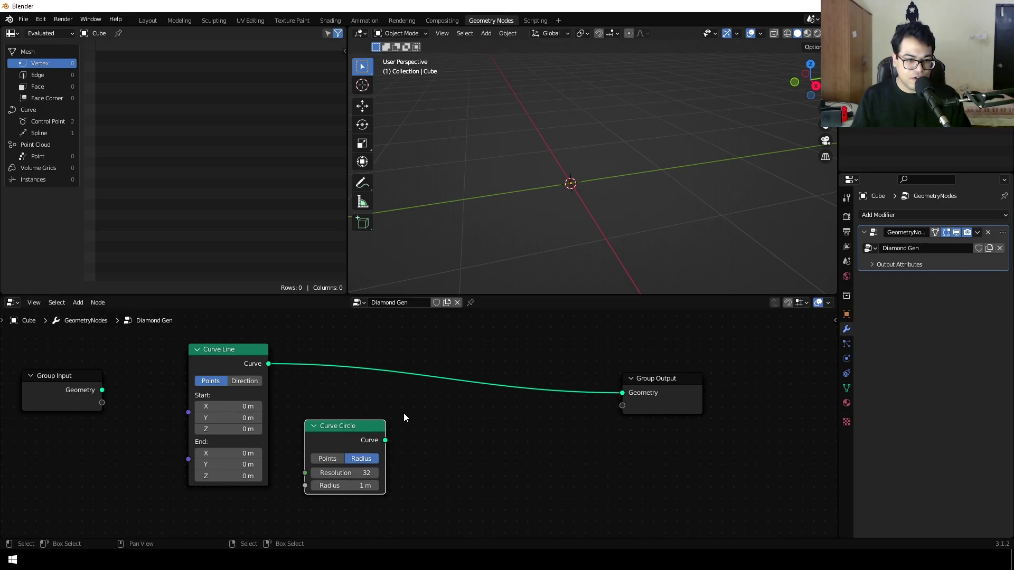
{"action": "middle_click_drag", "start_coordinate": [442, 419], "coordinate": [419, 404]}
{"action": "key", "text": "shift+a"}
Insert a Join Geometry node before the output and plug the Curve Circle into it
{"action": "left_click", "coordinate": [401, 331]}
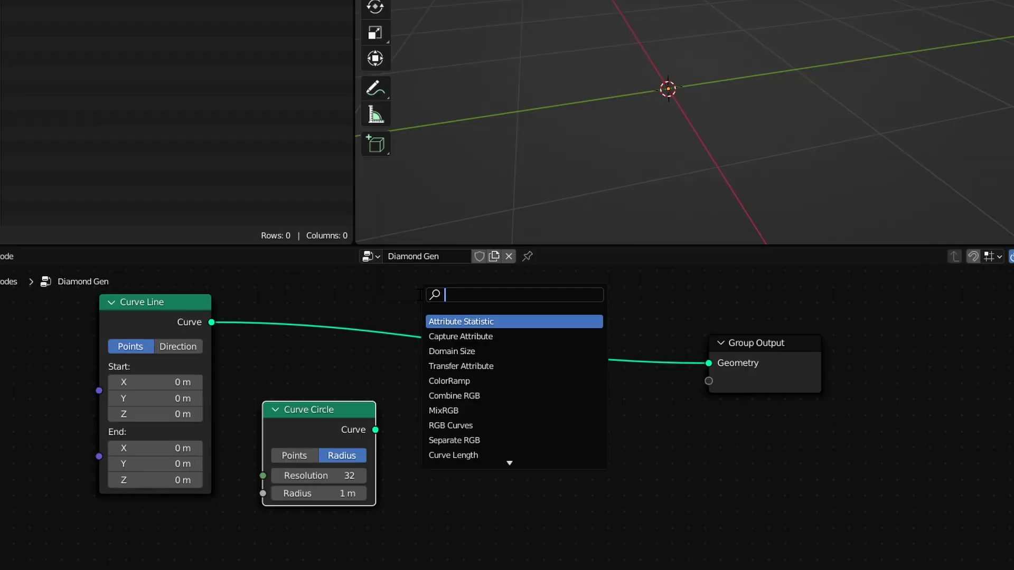
{"action": "type", "text": "join"}
{"action": "key", "text": "Down"}
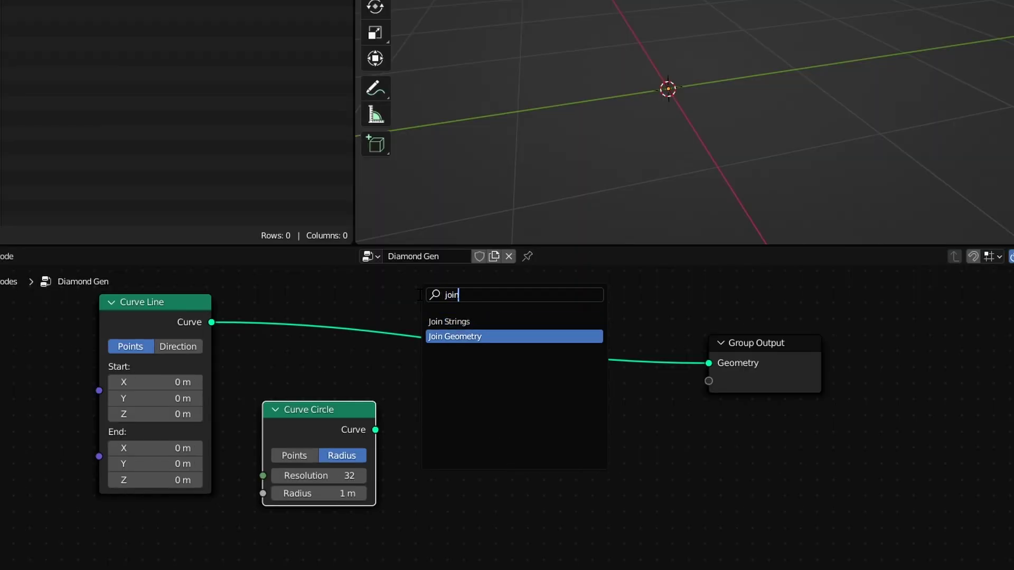
{"action": "key", "text": "Return"}
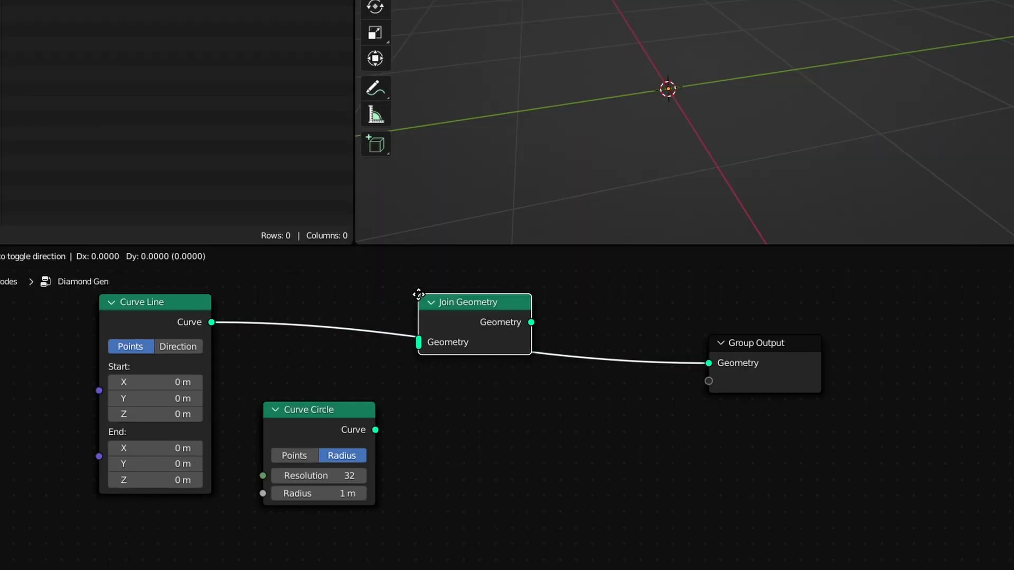
{"action": "left_click", "coordinate": [418, 294]}
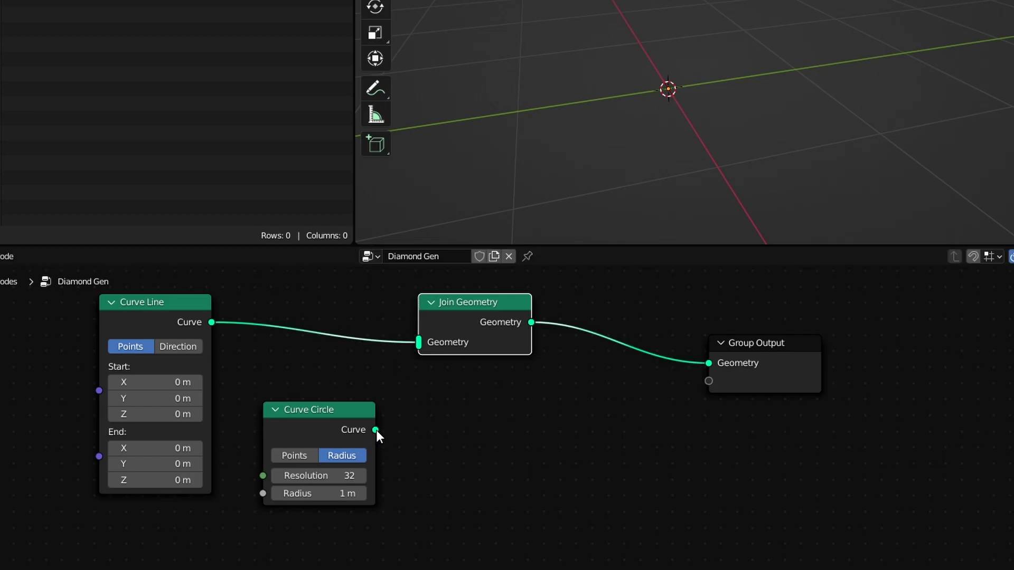
{"action": "left_click_drag", "start_coordinate": [375, 430], "coordinate": [420, 343]}
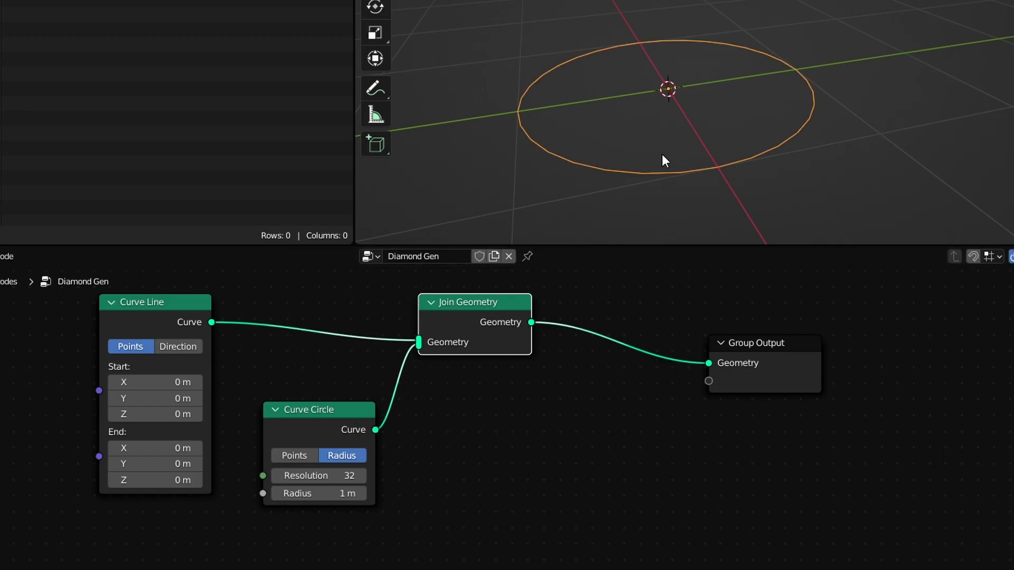
{"action": "scroll", "coordinate": [661, 154], "scroll_direction": "up", "scroll_amount": 2}
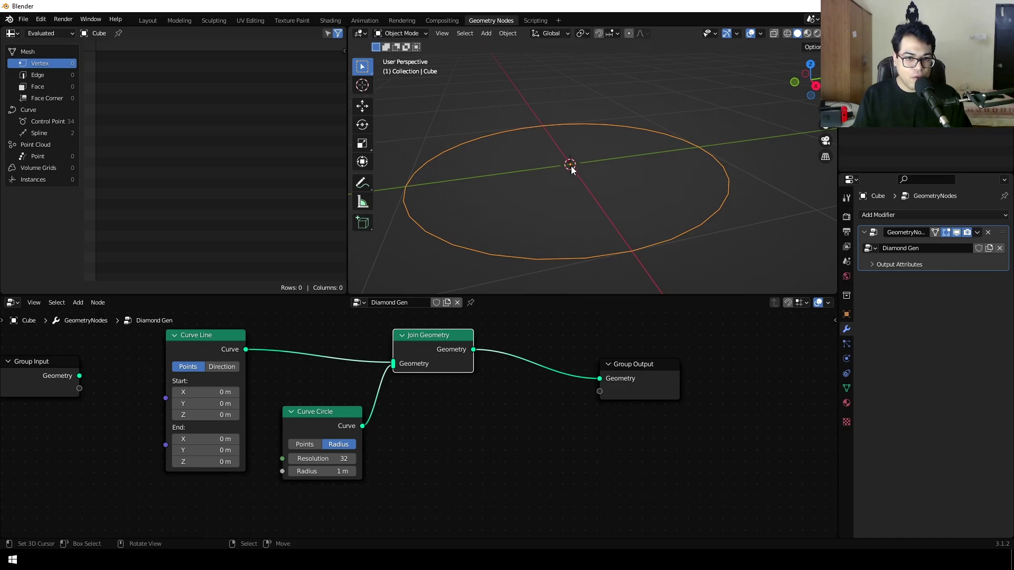
Shift the Curve Line and Curve Circle nodes left and set the circle's Resolution to 12
{"action": "middle_click_drag", "start_coordinate": [411, 445], "coordinate": [427, 450]}
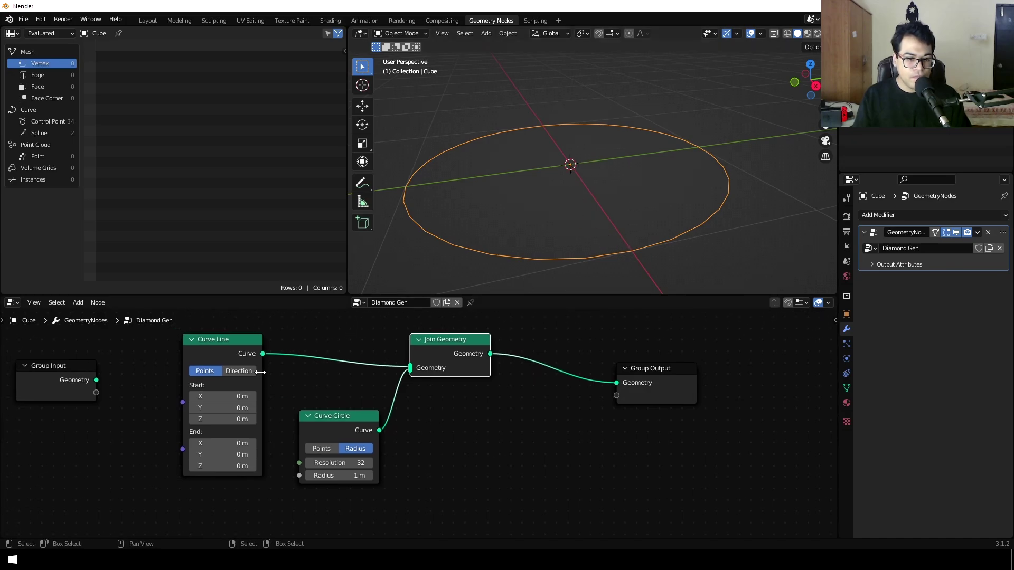
{"action": "left_click_drag", "start_coordinate": [245, 343], "coordinate": [217, 345]}
{"action": "left_click_drag", "start_coordinate": [338, 422], "coordinate": [317, 428]}
{"action": "double_click", "coordinate": [343, 472]}
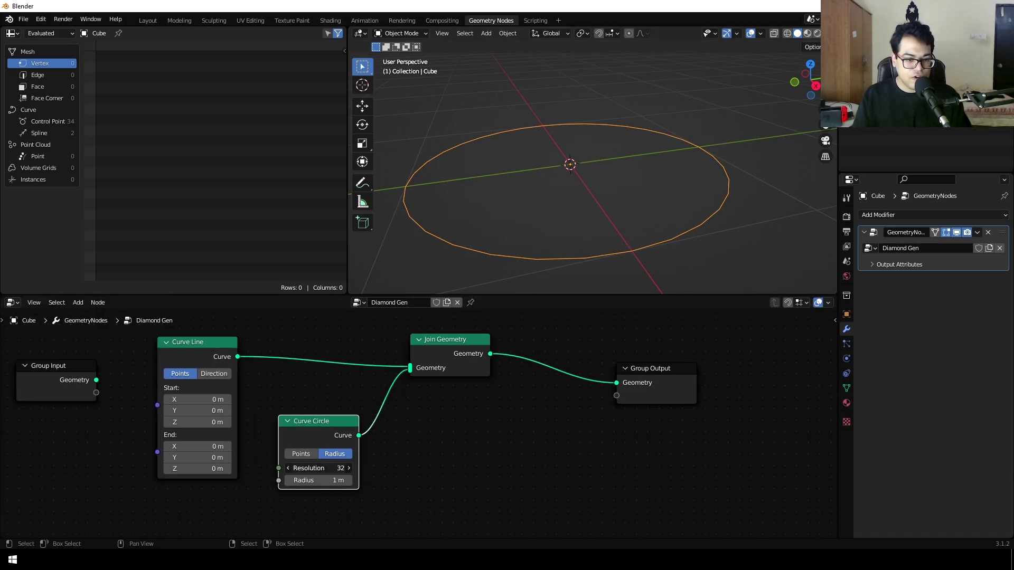
{"action": "type", "text": "12"}
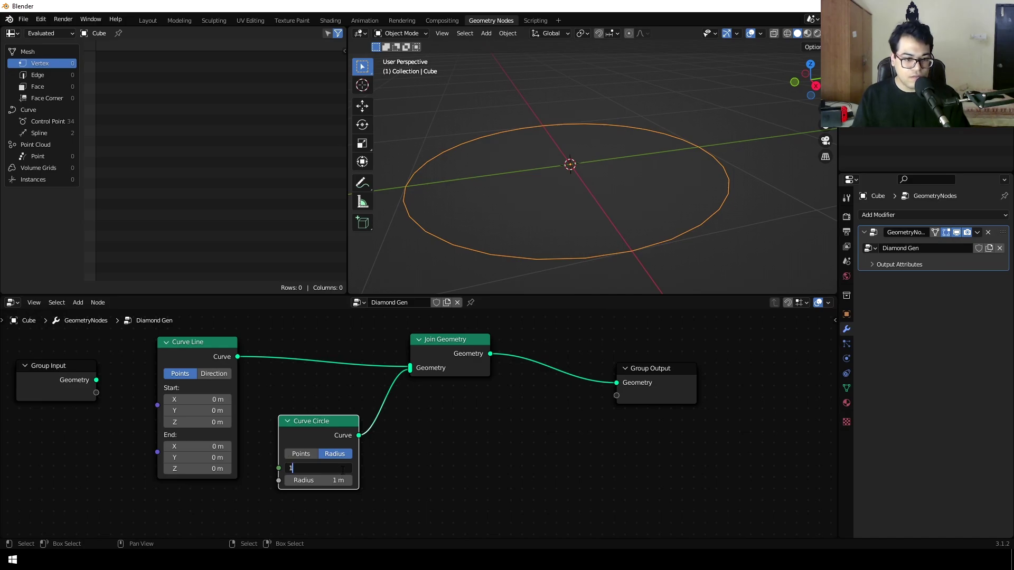
{"action": "key", "text": "Return"}
Inspect the twelve-sided ring from several angles and settle the Curve Circle node lower left
{"action": "scroll", "coordinate": [606, 150], "scroll_direction": "down", "scroll_amount": 1}
{"action": "mouse_move", "coordinate": [607, 150]}
{"action": "middle_mouse_down"}
{"action": "mouse_move", "coordinate": [603, 214]}
{"action": "mouse_move", "coordinate": [597, 164]}
{"action": "middle_mouse_up"}
{"action": "scroll", "coordinate": [518, 409], "scroll_direction": "down", "scroll_amount": 3}
{"action": "middle_click_drag", "start_coordinate": [470, 402], "coordinate": [470, 354]}
{"action": "left_click_drag", "start_coordinate": [325, 380], "coordinate": [329, 407]}
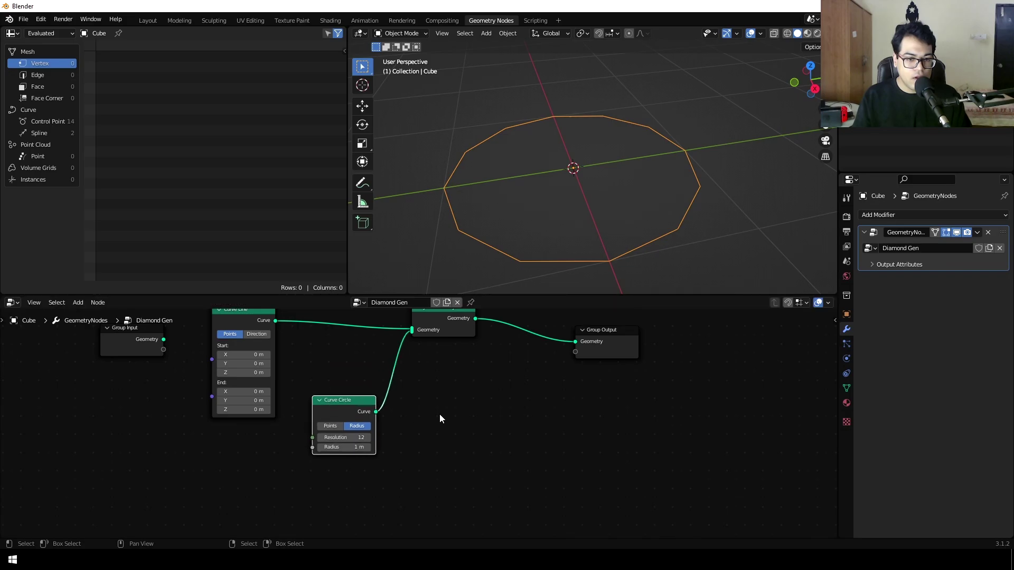
{"action": "scroll", "coordinate": [439, 414], "scroll_direction": "up", "scroll_amount": 1}
{"action": "middle_click_drag", "start_coordinate": [439, 414], "coordinate": [440, 443]}
{"action": "left_click_drag", "start_coordinate": [336, 439], "coordinate": [311, 461]}
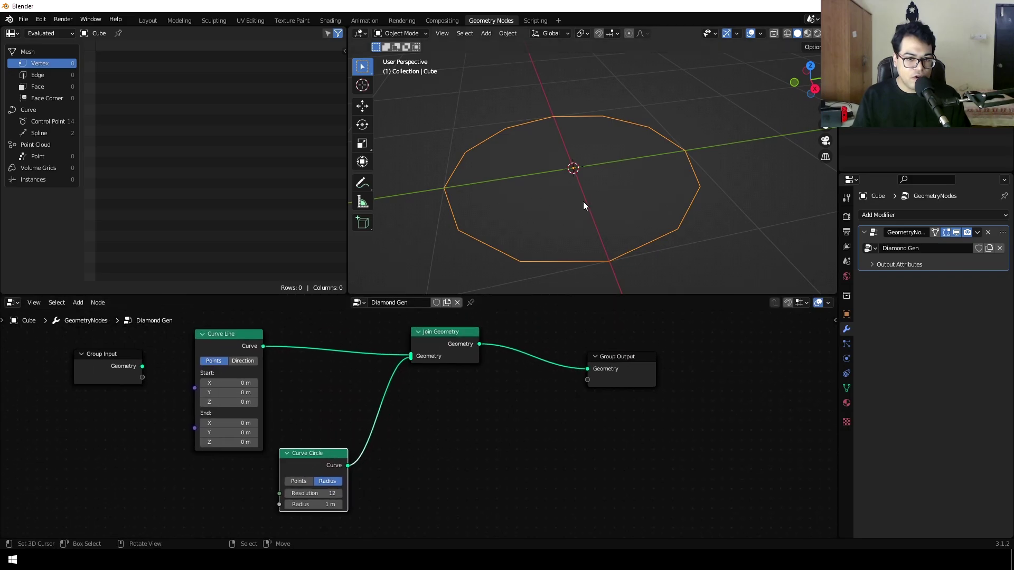
{"action": "middle_click_drag", "start_coordinate": [583, 201], "coordinate": [579, 143]}
Insert a Transform node between Curve Circle and Join Geometry
{"action": "key", "text": "shift+a"}
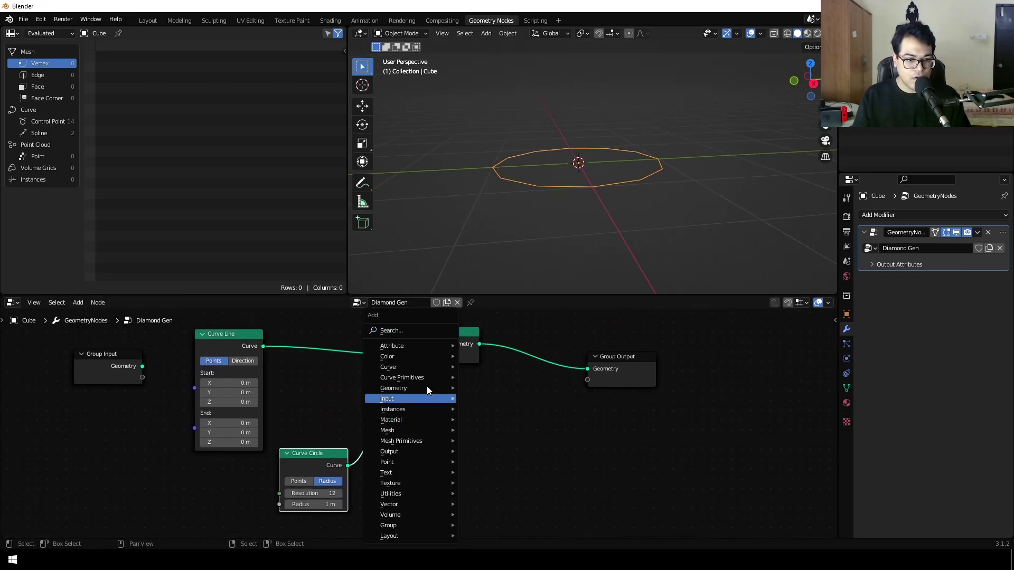
{"action": "left_click", "coordinate": [413, 333]}
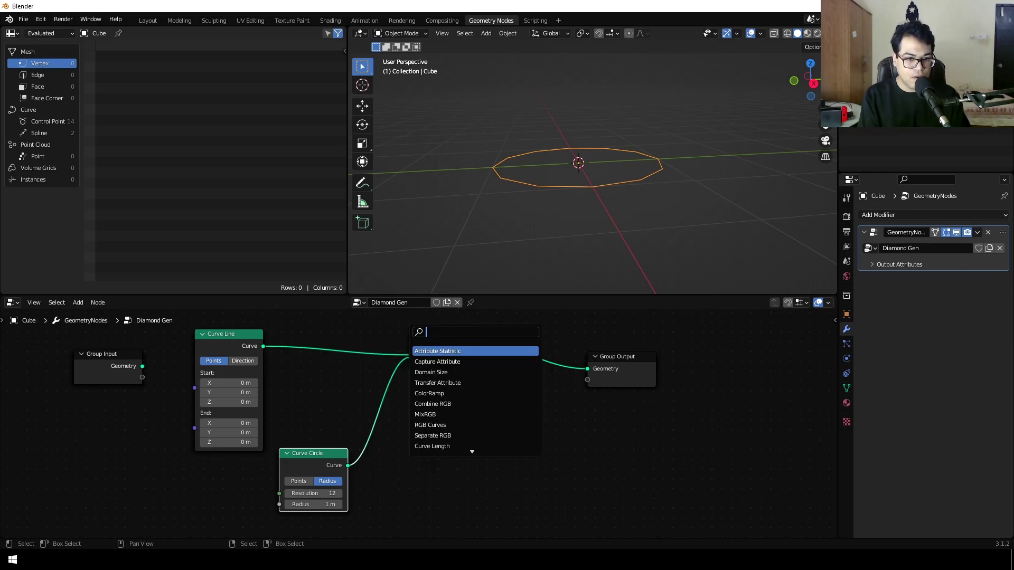
{"action": "type", "text": "tra"}
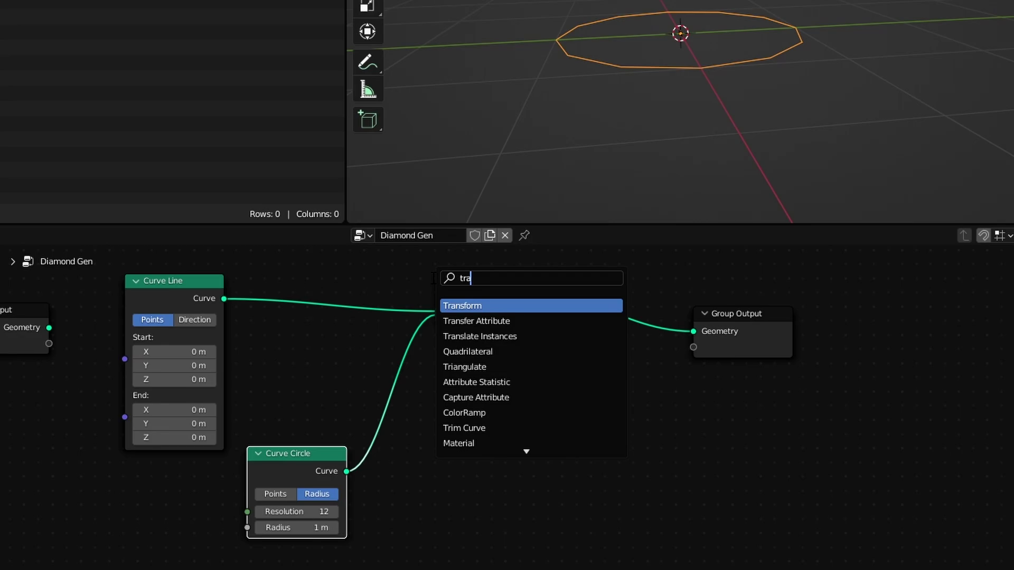
{"action": "type", "text": "ns"}
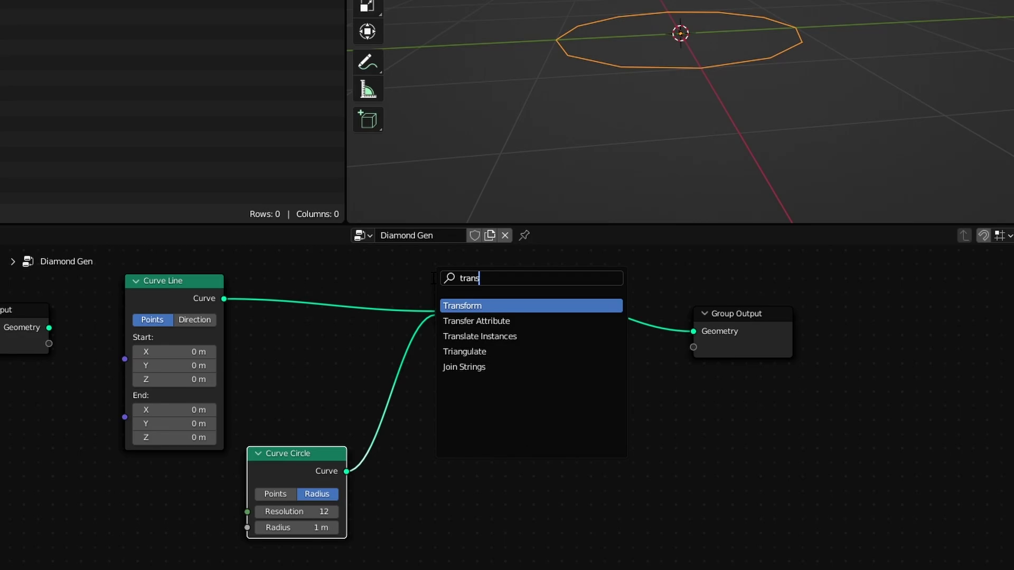
{"action": "key", "text": "Return"}
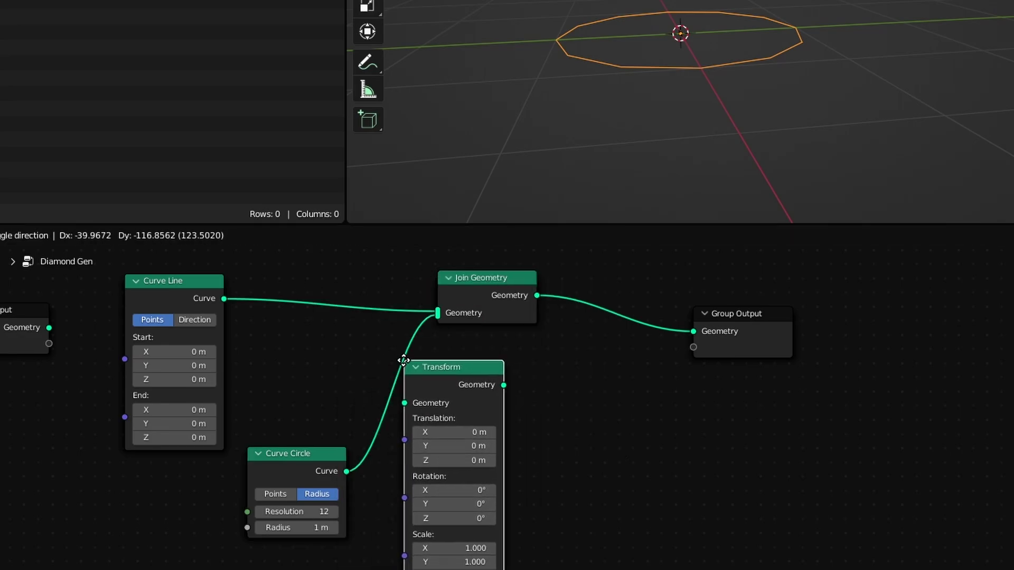
{"action": "left_click", "coordinate": [387, 354]}
{"action": "scroll", "coordinate": [572, 419], "scroll_direction": "up", "scroll_amount": 5}
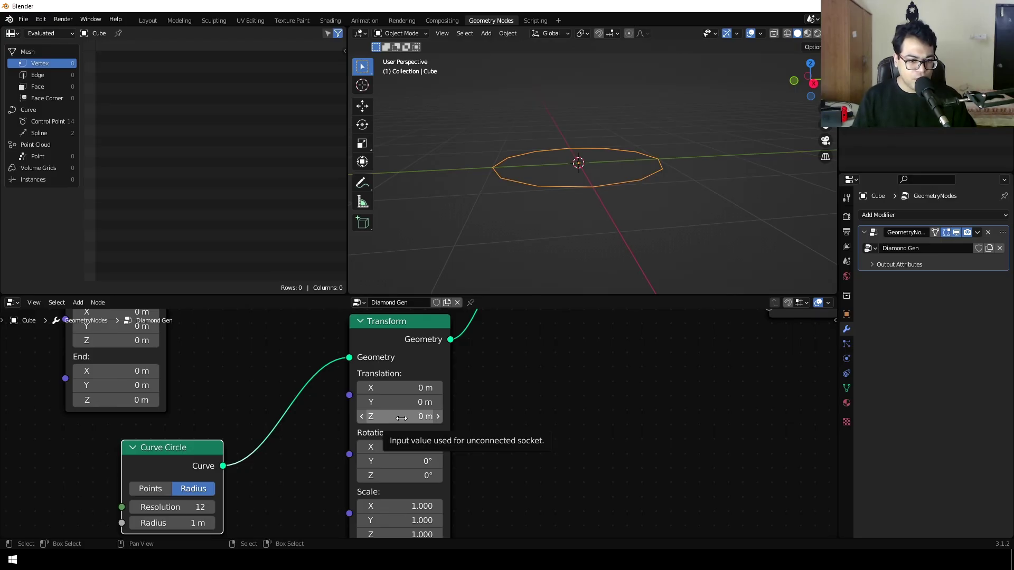
Set the Transform's Translation Z to 1 m and frame the whole node tree
{"action": "left_click", "coordinate": [401, 417]}
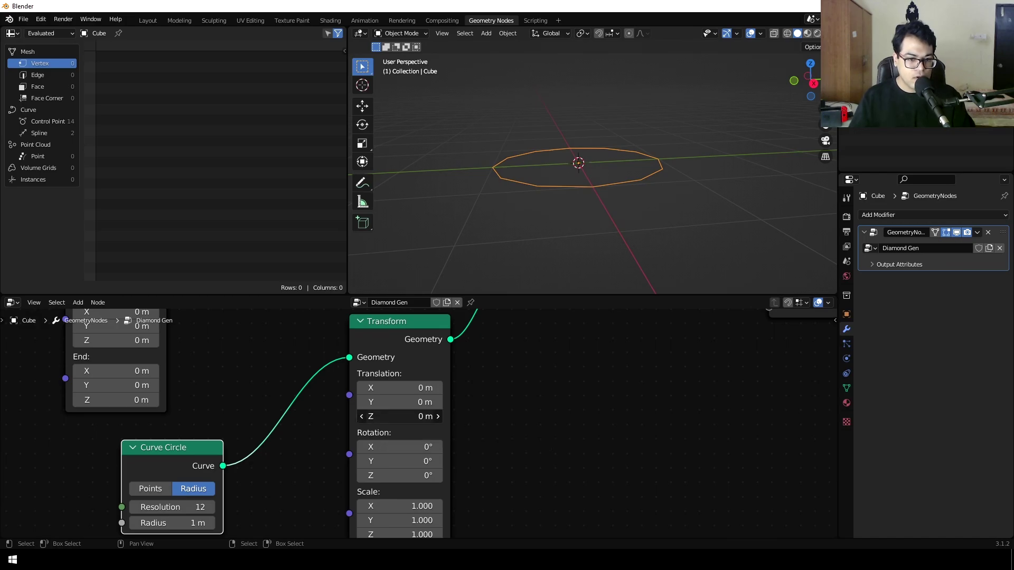
{"action": "type", "text": "1"}
{"action": "key", "text": "Return"}
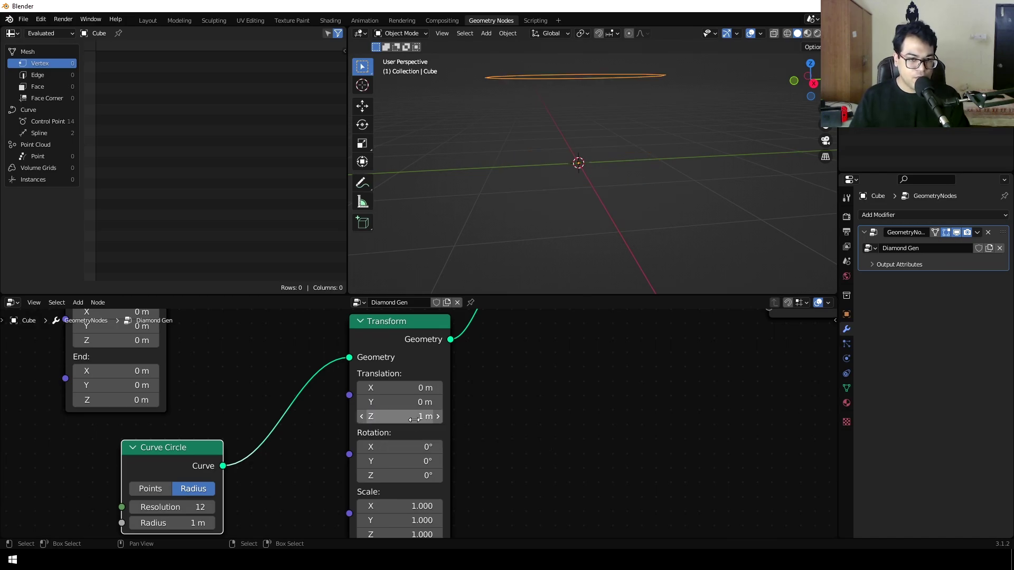
{"action": "middle_click_drag", "start_coordinate": [579, 162], "coordinate": [620, 204]}
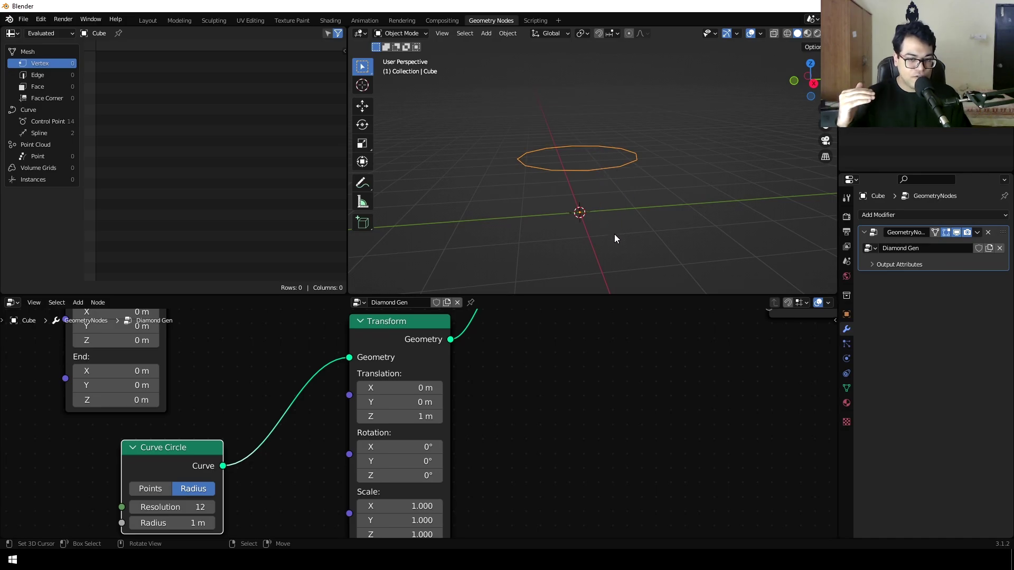
{"action": "key", "text": "Home"}
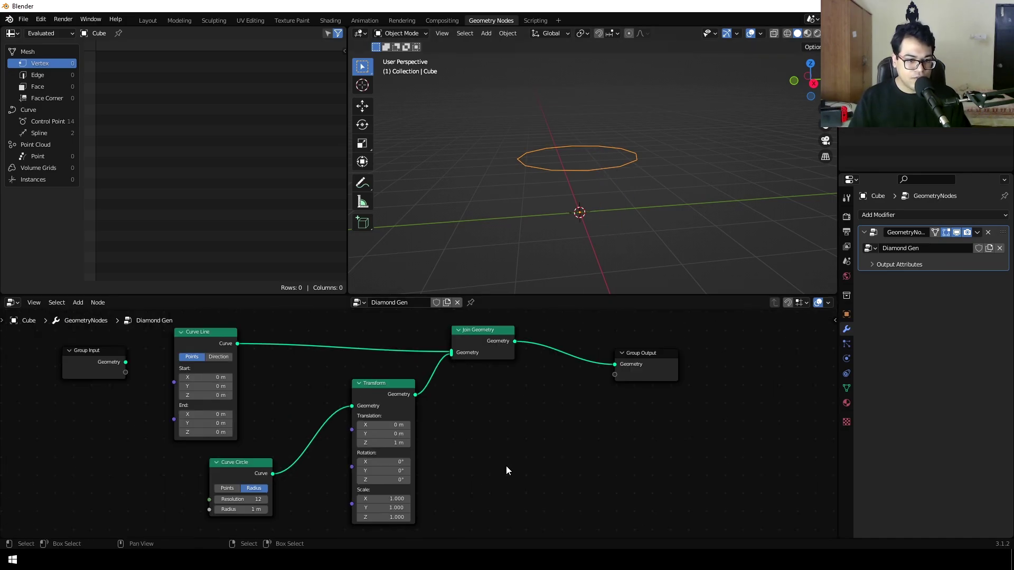
Duplicate the Curve Circle and Transform pair and place the copy lower right
{"action": "left_click", "coordinate": [386, 385]}
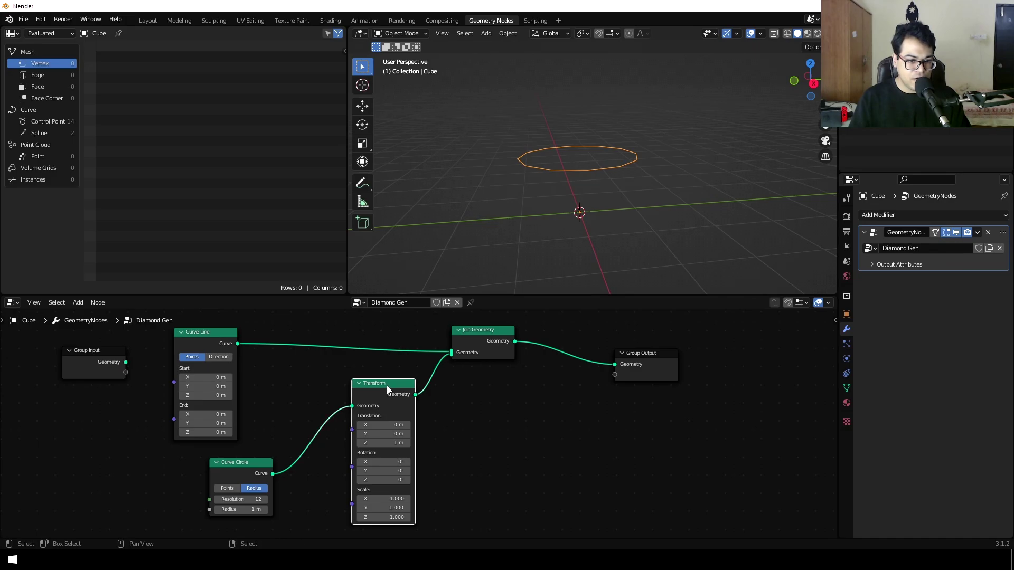
{"action": "left_click", "coordinate": [226, 465], "text": "shift"}
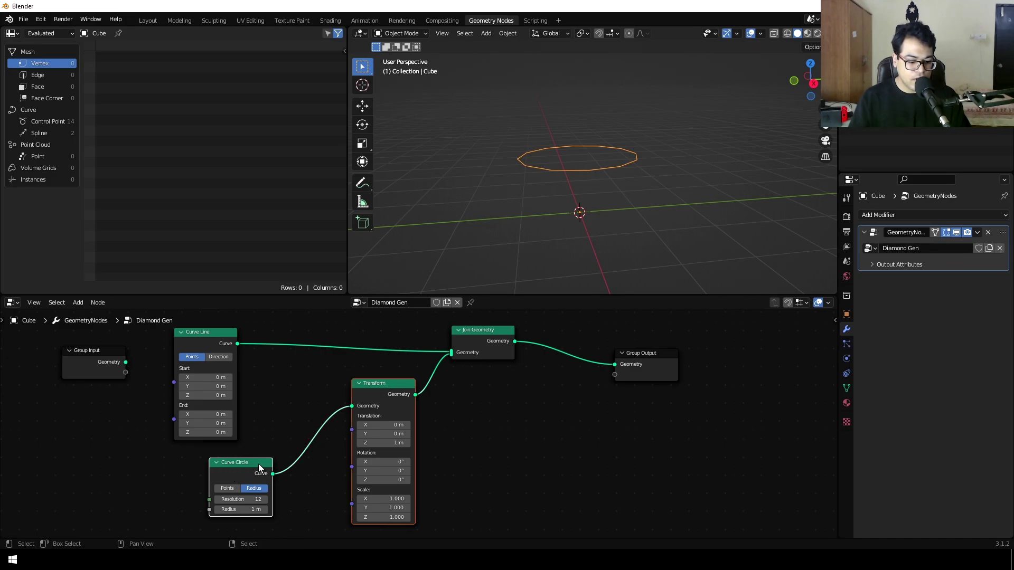
{"action": "key", "text": "shift+d"}
{"action": "left_click", "coordinate": [483, 488]}
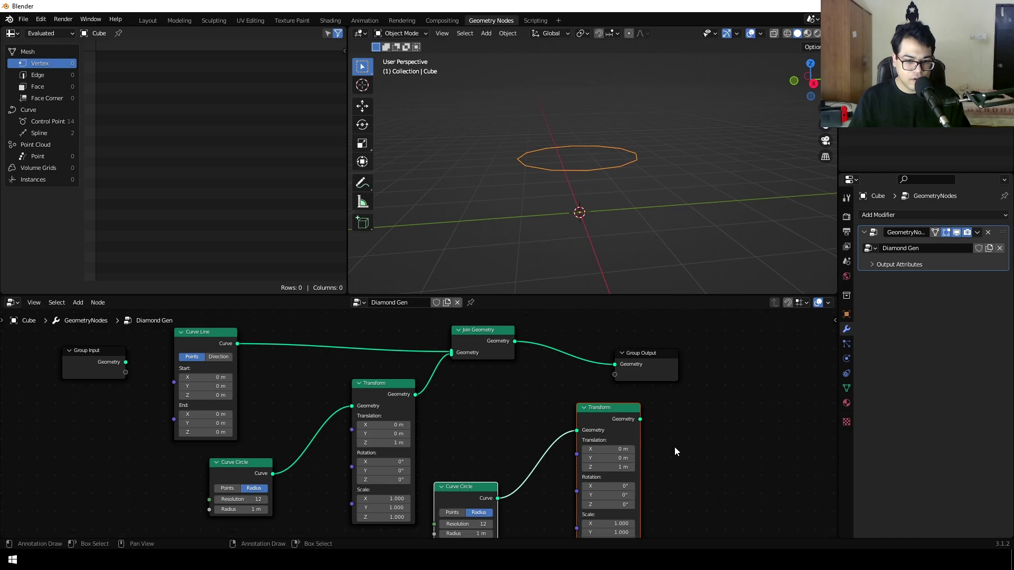
{"action": "scroll", "coordinate": [655, 452], "scroll_direction": "up", "scroll_amount": 5}
{"action": "middle_click_drag", "start_coordinate": [632, 453], "coordinate": [388, 513]}
Add a duplicate Join Geometry before Group Output and wire the second Transform into it
{"action": "left_click_drag", "start_coordinate": [530, 386], "coordinate": [629, 378]}
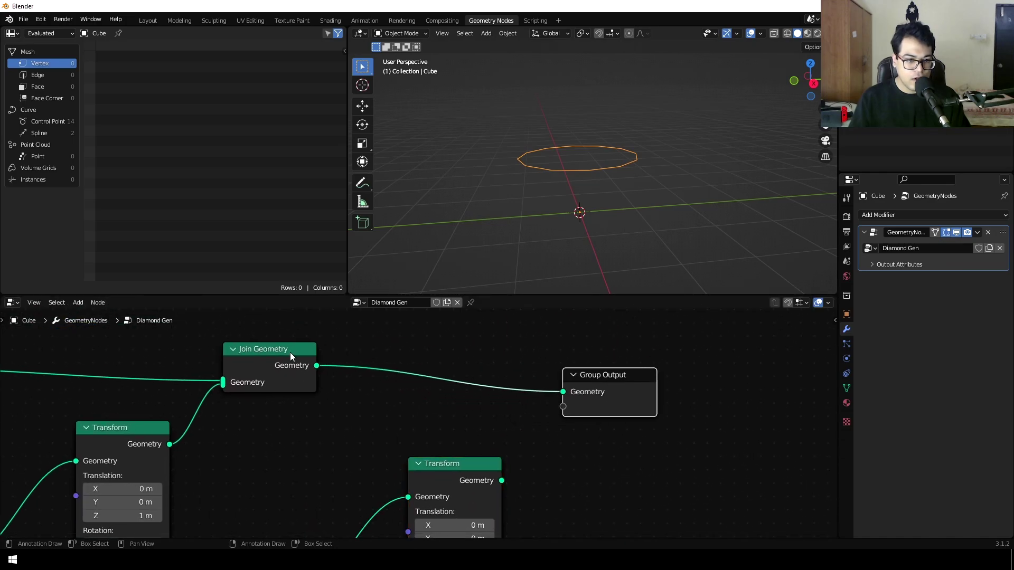
{"action": "left_click", "coordinate": [290, 352]}
{"action": "key", "text": "shift+d"}
{"action": "left_click", "coordinate": [498, 382]}
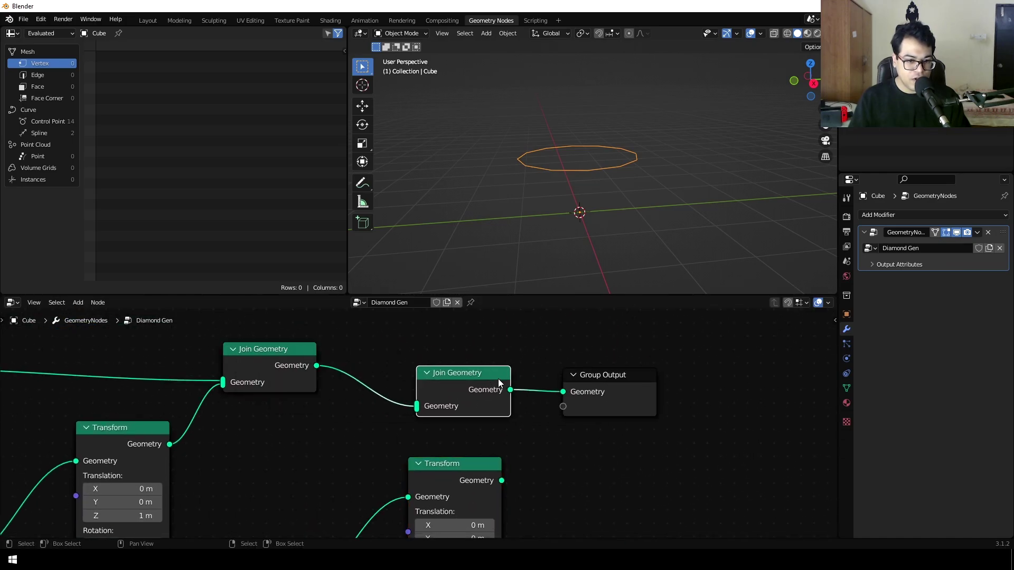
{"action": "scroll", "coordinate": [461, 444], "scroll_direction": "down", "scroll_amount": 4}
{"action": "middle_click_drag", "start_coordinate": [466, 469], "coordinate": [449, 426]}
{"action": "scroll", "coordinate": [450, 426], "scroll_direction": "up", "scroll_amount": 1}
{"action": "left_click_drag", "start_coordinate": [466, 419], "coordinate": [400, 353]}
{"action": "scroll", "coordinate": [344, 430], "scroll_direction": "down", "scroll_amount": 1}
{"action": "scroll", "coordinate": [399, 418], "scroll_direction": "up", "scroll_amount": 2}
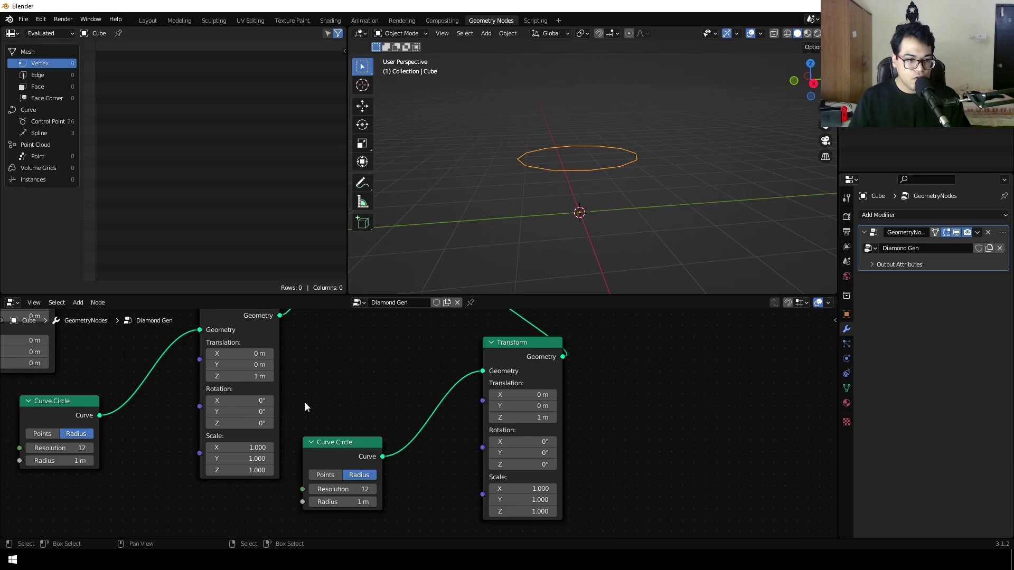
Set the duplicated Transform's Translation Z to 0.8 m to place the second ring lower
{"action": "middle_click_drag", "start_coordinate": [305, 407], "coordinate": [345, 429]}
{"action": "scroll", "coordinate": [426, 413], "scroll_direction": "up", "scroll_amount": 2}
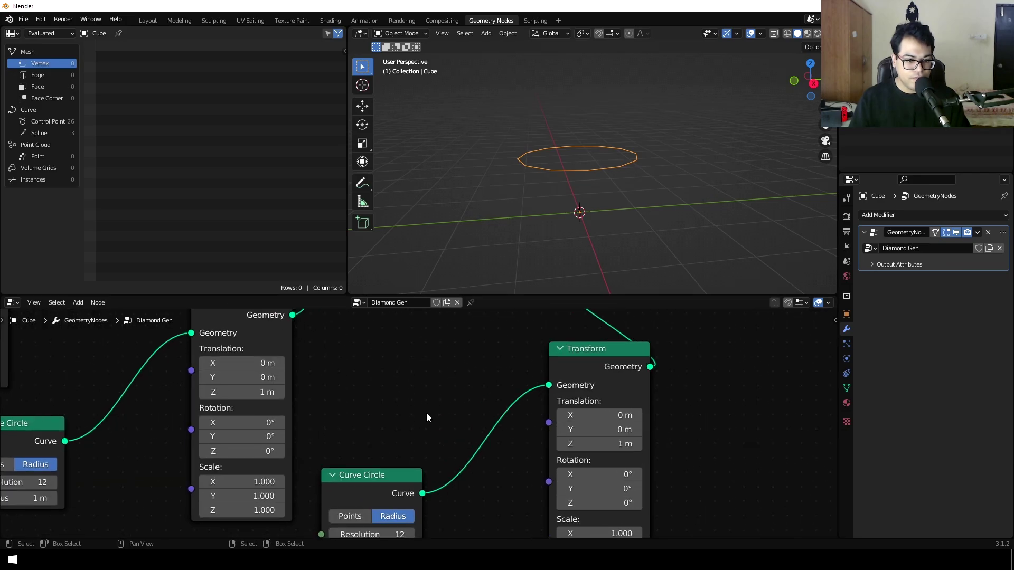
{"action": "middle_click_drag", "start_coordinate": [426, 413], "coordinate": [410, 354]}
{"action": "middle_click_drag", "start_coordinate": [427, 443], "coordinate": [346, 503]}
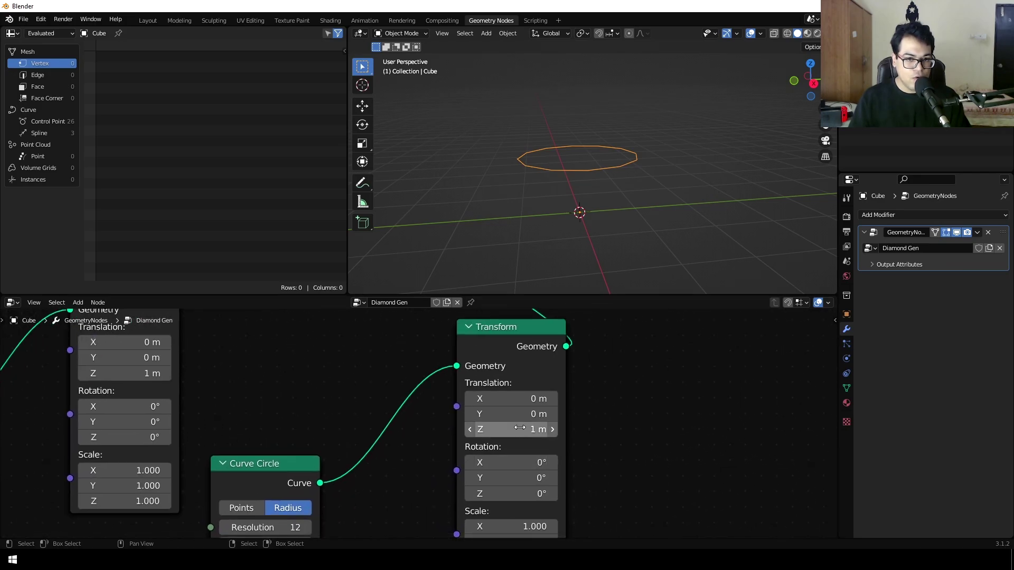
{"action": "mouse_move", "coordinate": [520, 430]}
{"action": "left_mouse_down"}
{"action": "mouse_move", "coordinate": [544, 429]}
{"action": "mouse_move", "coordinate": [499, 429]}
{"action": "mouse_move", "coordinate": [525, 429]}
{"action": "mouse_move", "coordinate": [516, 429]}
{"action": "left_mouse_up"}
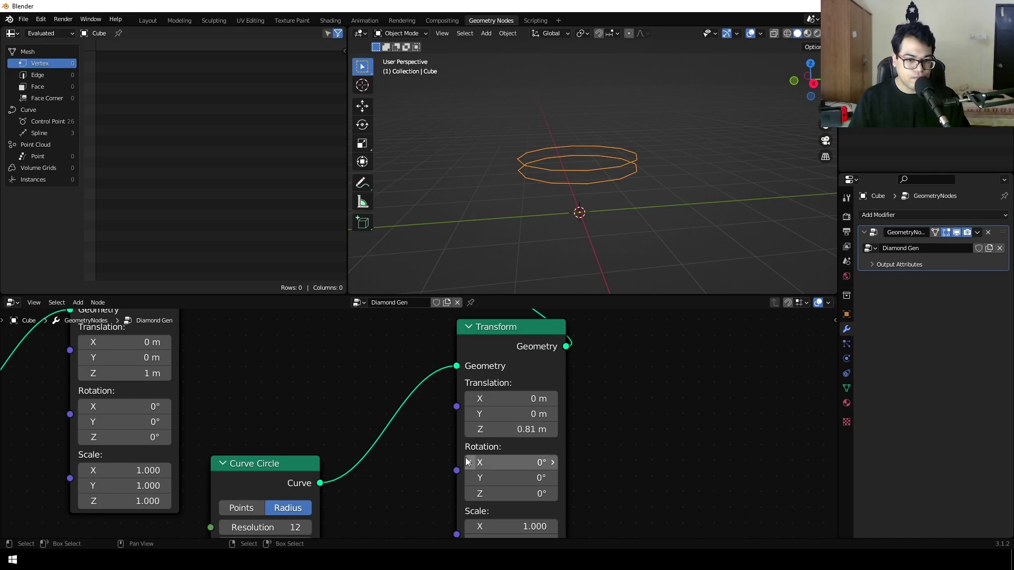
{"action": "left_click", "coordinate": [509, 428]}
{"action": "type", "text": ".8"}
{"action": "key", "text": "Return"}
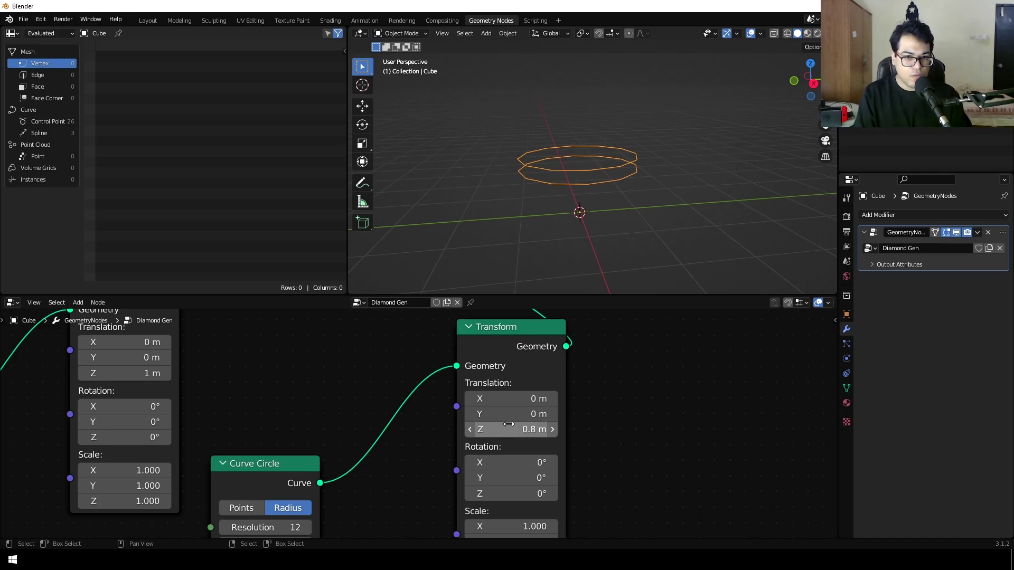
Orbit to view the rings side-on and select the first Curve Circle's radius field
{"action": "middle_click_drag", "start_coordinate": [669, 229], "coordinate": [660, 213]}
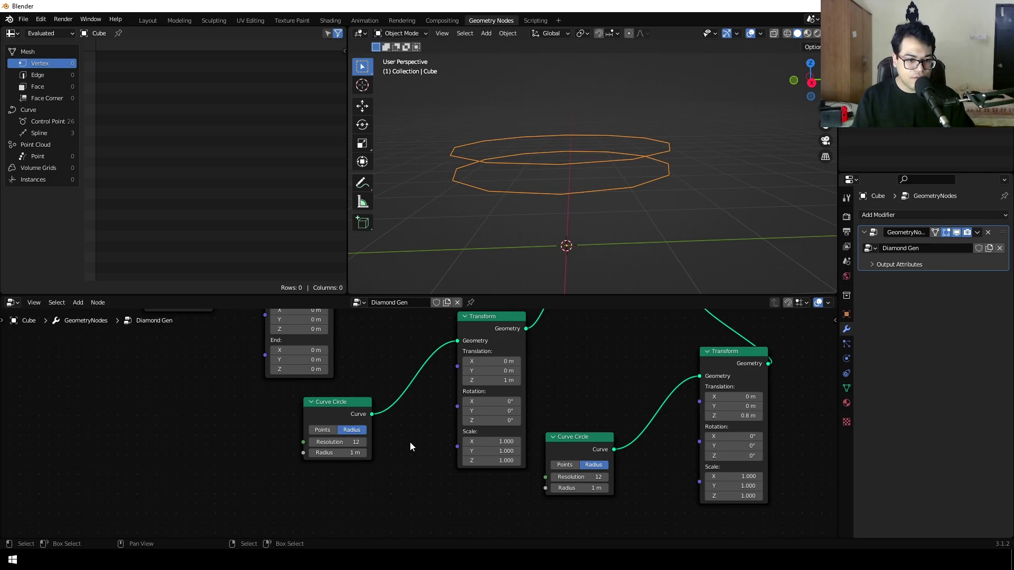
{"action": "left_click", "coordinate": [355, 407]}
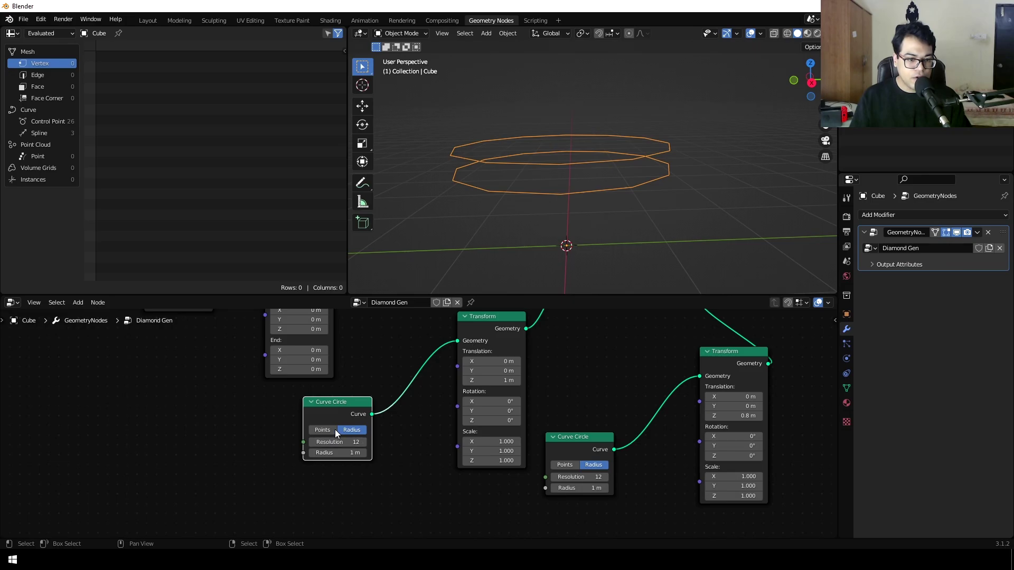
{"action": "left_click", "coordinate": [353, 452]}
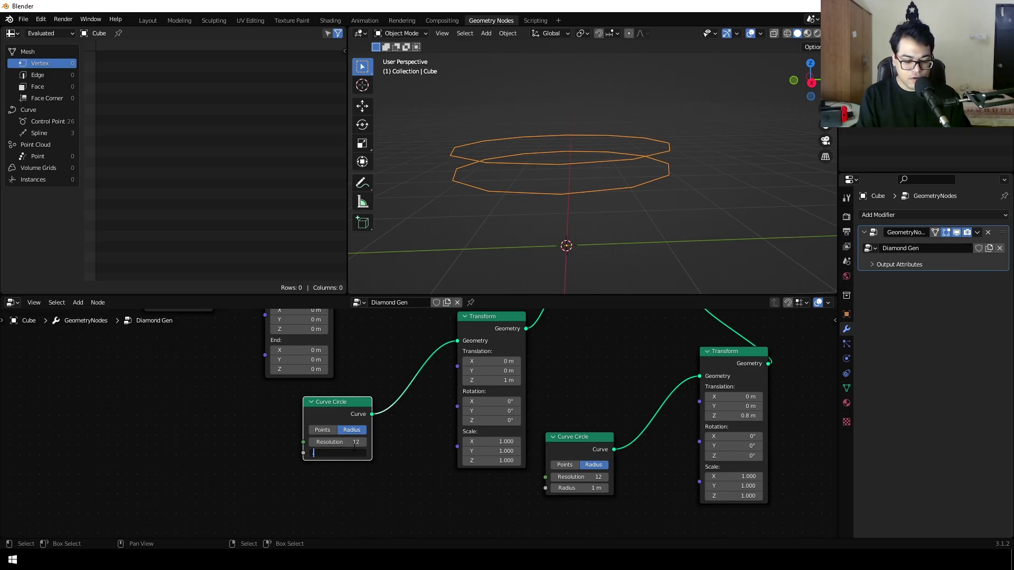
Set the first Curve Circle's radius to 0.65 m, after trying 0.6 m
{"action": "type", "text": ".6"}
{"action": "key", "text": "Return"}
{"action": "scroll", "coordinate": [527, 233], "scroll_direction": "down", "scroll_amount": 3}
{"action": "middle_click_drag", "start_coordinate": [528, 233], "coordinate": [624, 212]}
{"action": "left_click", "coordinate": [353, 453]}
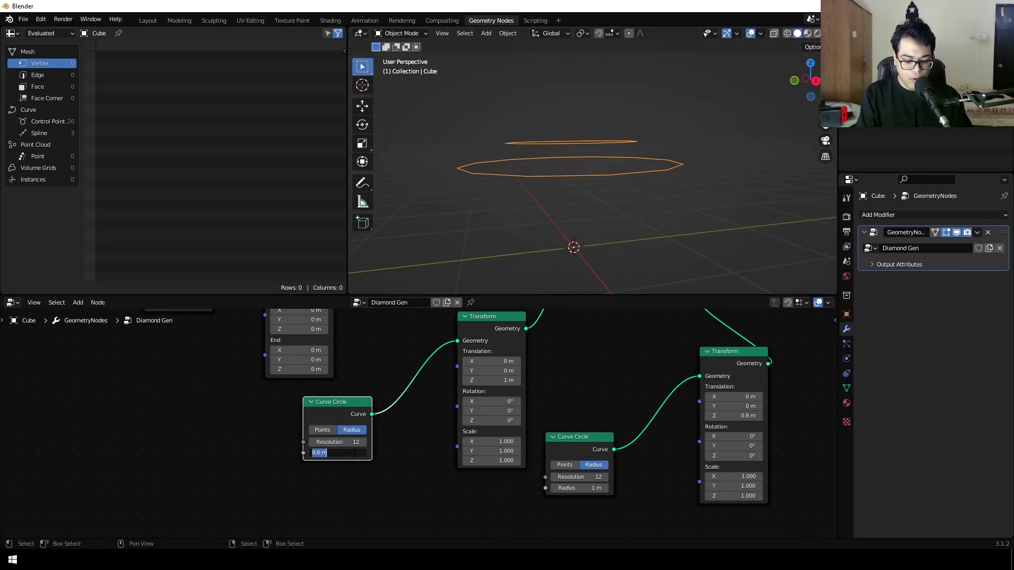
{"action": "key", "text": "Return"}
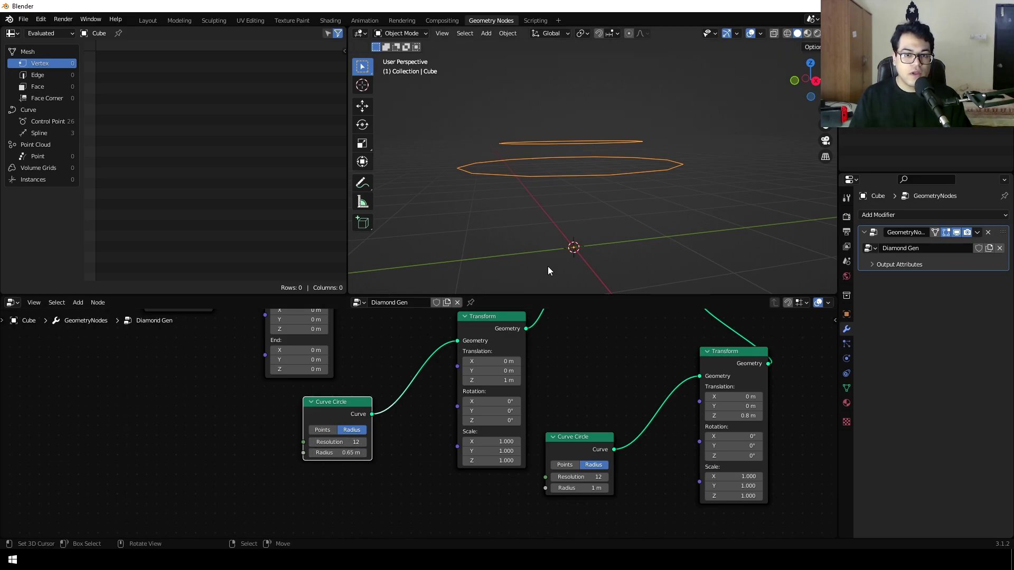
{"action": "middle_click_drag", "start_coordinate": [547, 266], "coordinate": [535, 290]}
{"action": "scroll", "coordinate": [689, 422], "scroll_direction": "up", "scroll_amount": 2}
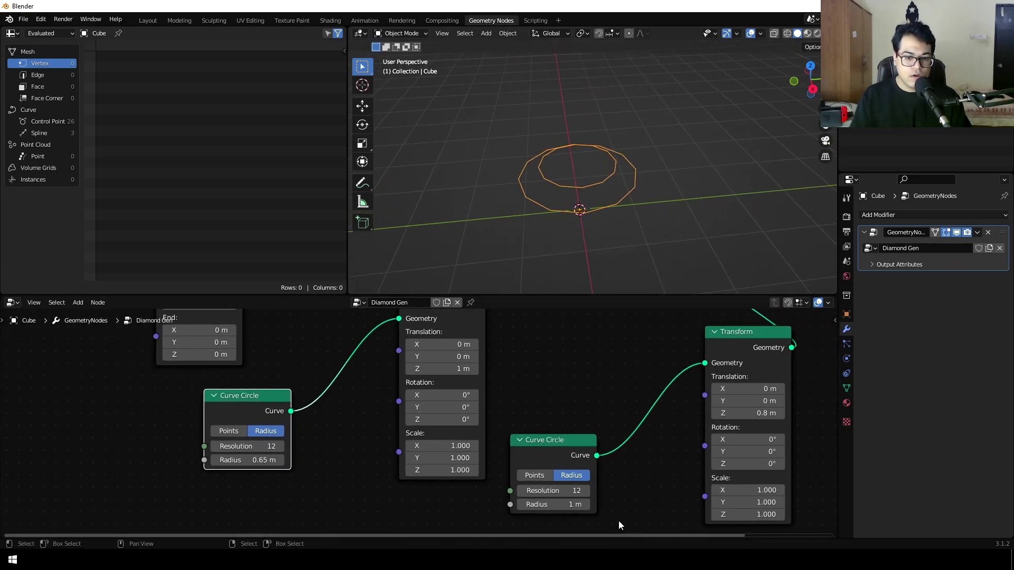
Set the top ring's resolution to 8 and fit the whole node tree in view
{"action": "left_click", "coordinate": [268, 445]}
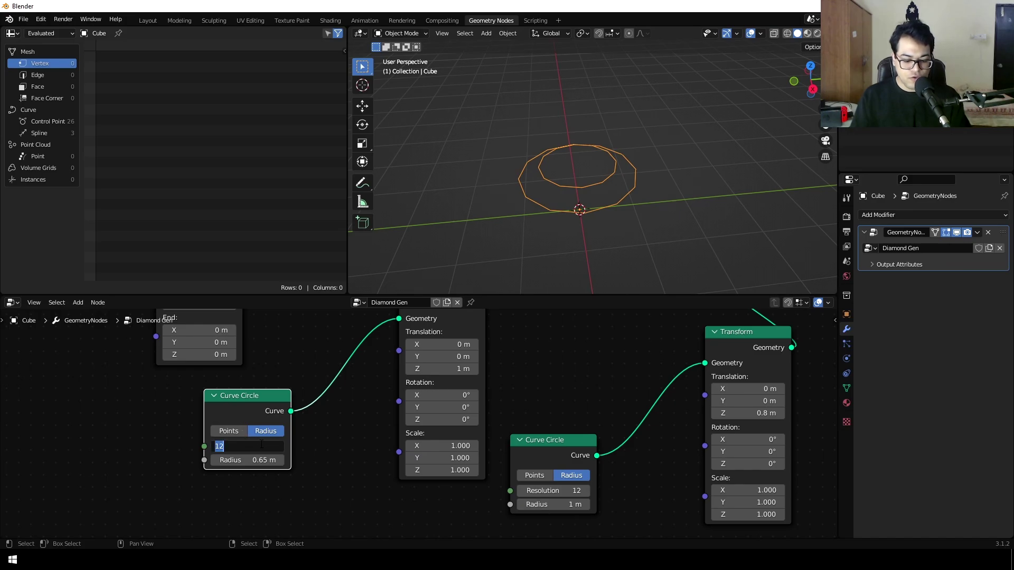
{"action": "key", "text": "Return"}
{"action": "middle_click_drag", "start_coordinate": [628, 253], "coordinate": [613, 232]}
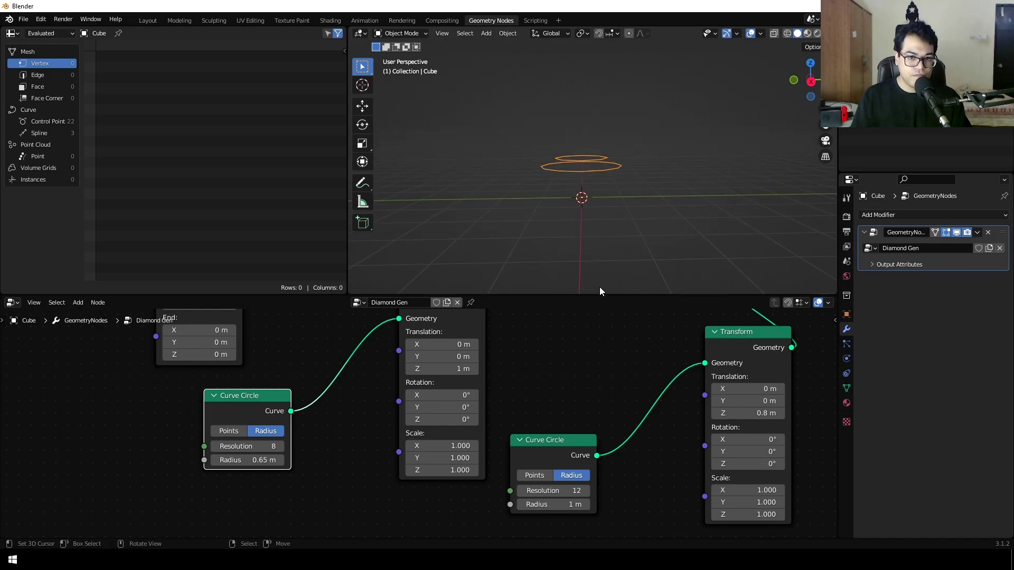
{"action": "scroll", "coordinate": [576, 381], "scroll_direction": "down", "scroll_amount": 1}
{"action": "key", "text": "Home"}
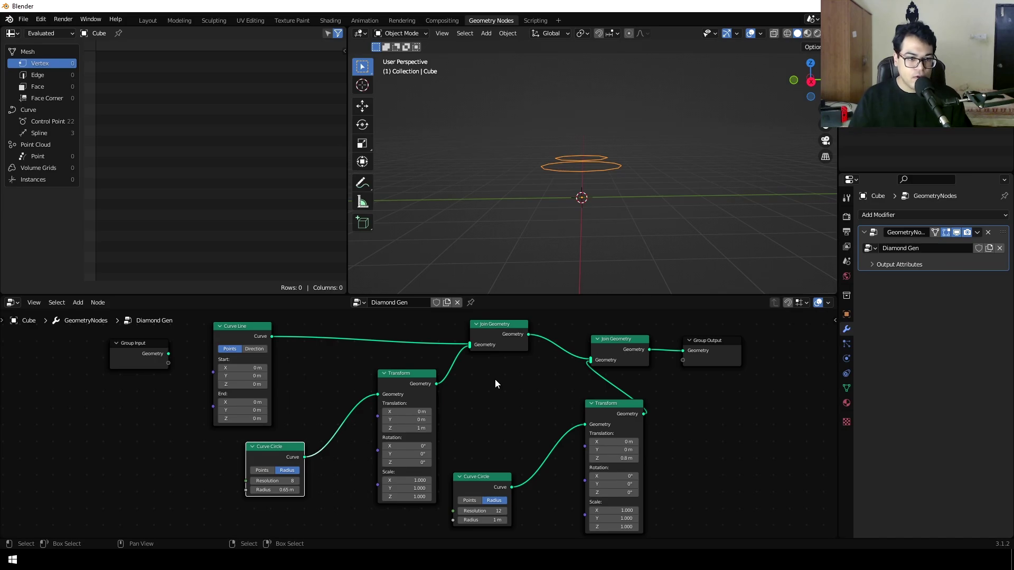
Inspect the tree, selecting the Curve Line and the ring Transform and Curve Circle nodes
{"action": "scroll", "coordinate": [385, 338], "scroll_direction": "up", "scroll_amount": 2}
{"action": "left_click", "coordinate": [284, 330]}
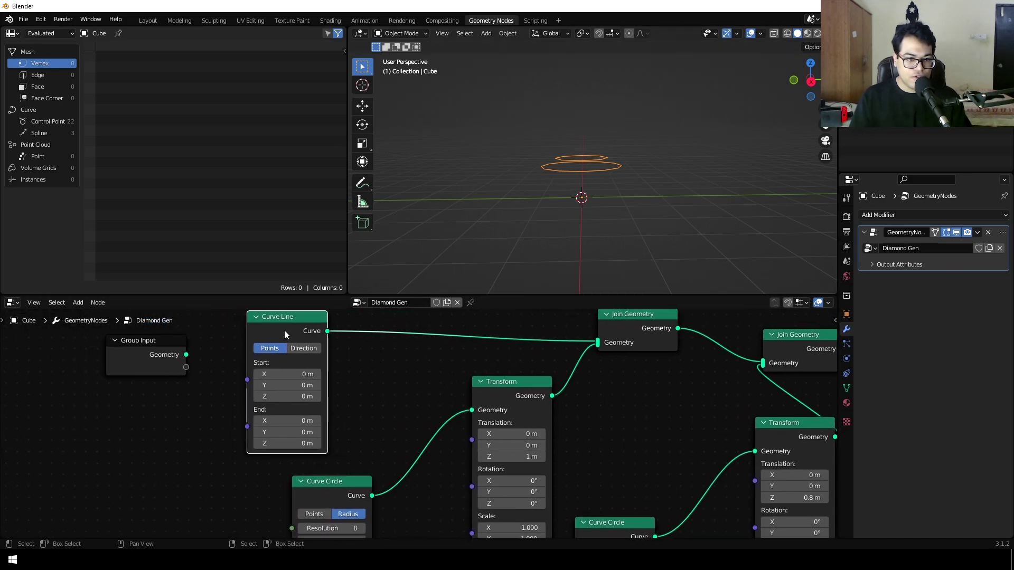
{"action": "scroll", "coordinate": [598, 214], "scroll_direction": "up", "scroll_amount": 1}
{"action": "scroll", "coordinate": [597, 211], "scroll_direction": "up", "scroll_amount": 3}
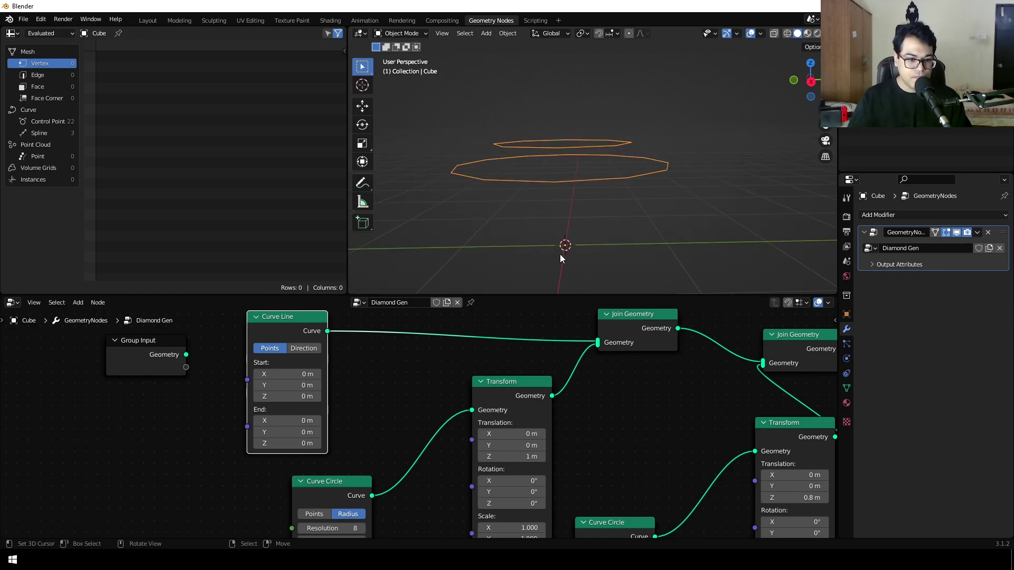
{"action": "scroll", "coordinate": [356, 401], "scroll_direction": "down", "scroll_amount": 2}
{"action": "left_click_drag", "start_coordinate": [375, 405], "coordinate": [501, 521]}
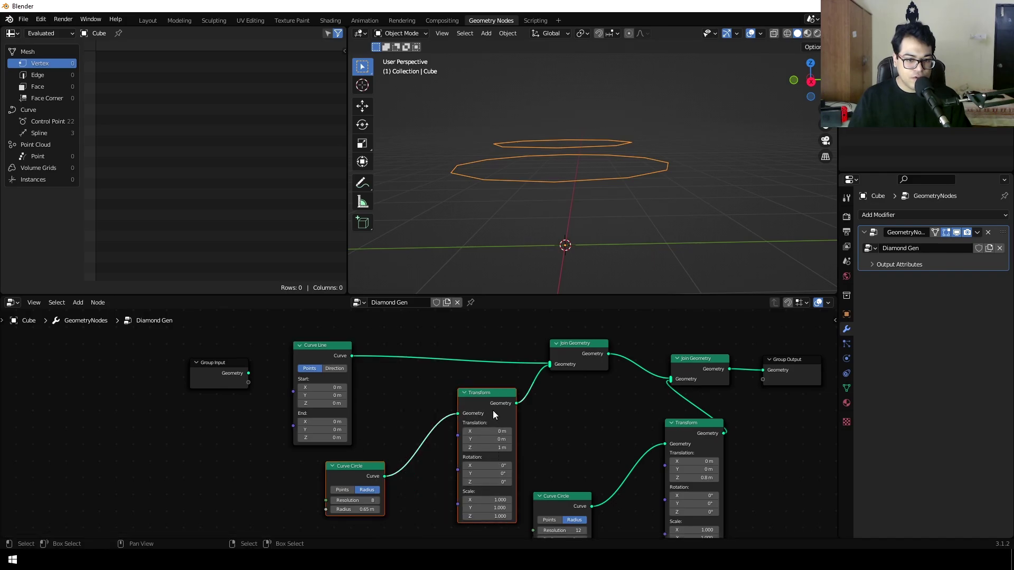
{"action": "left_click", "coordinate": [484, 392]}
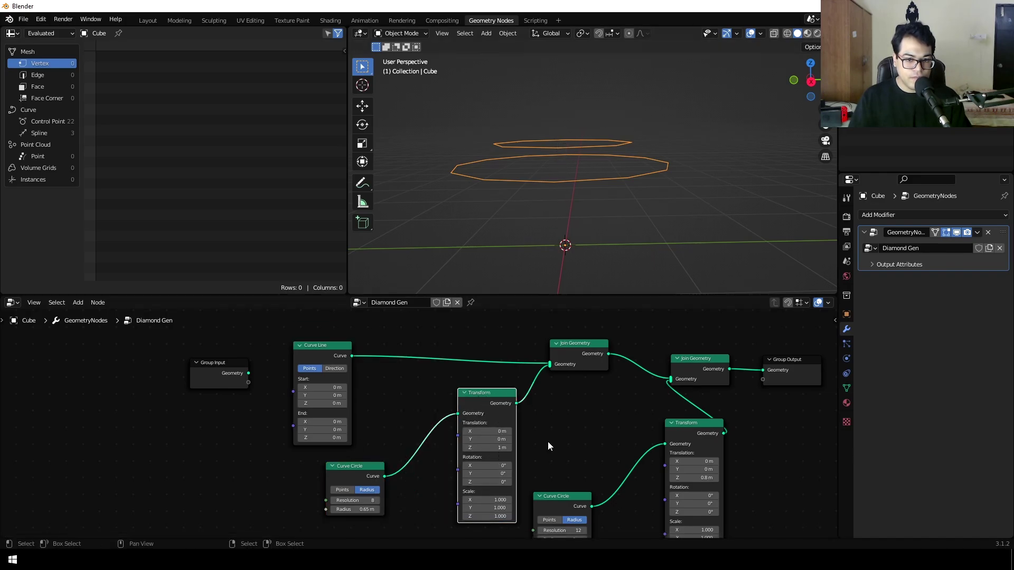
{"action": "scroll", "coordinate": [547, 442], "scroll_direction": "down", "scroll_amount": 2}
{"action": "middle_click_drag", "start_coordinate": [535, 417], "coordinate": [400, 384]}
{"action": "left_click_drag", "start_coordinate": [400, 389], "coordinate": [544, 508]}
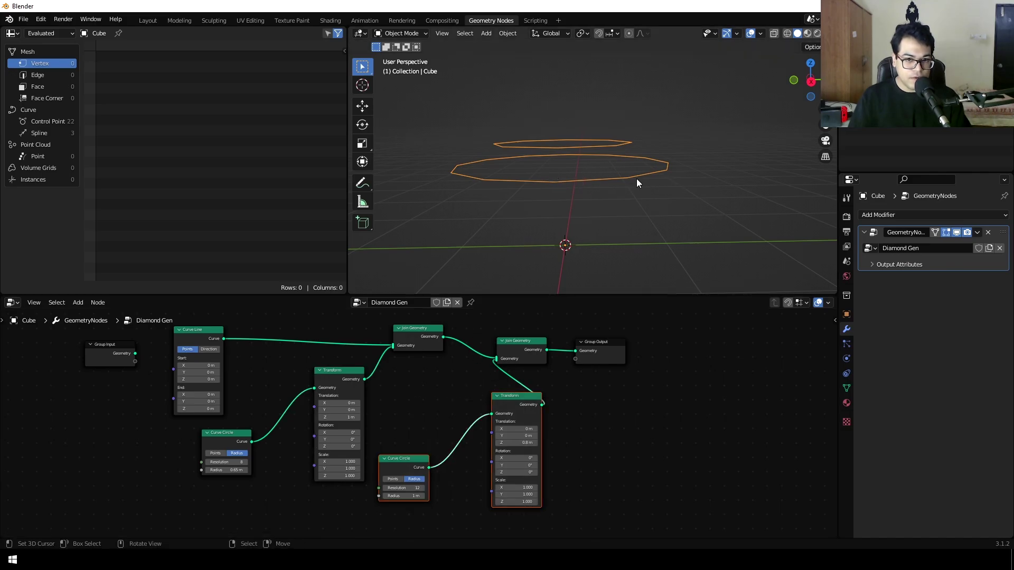
Move the Group Output node further right of the last Join Geometry and bring up the Add menu
{"action": "middle_click_drag", "start_coordinate": [686, 451], "coordinate": [581, 463]}
{"action": "middle_click_drag", "start_coordinate": [555, 397], "coordinate": [526, 428]}
{"action": "left_click_drag", "start_coordinate": [476, 395], "coordinate": [623, 388]}
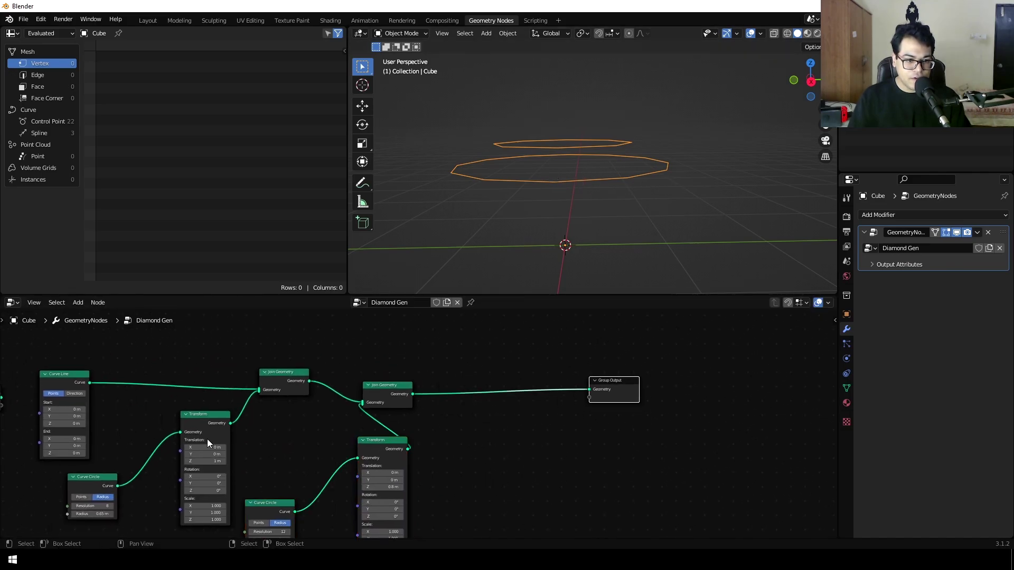
{"action": "middle_click_drag", "start_coordinate": [660, 433], "coordinate": [635, 434]}
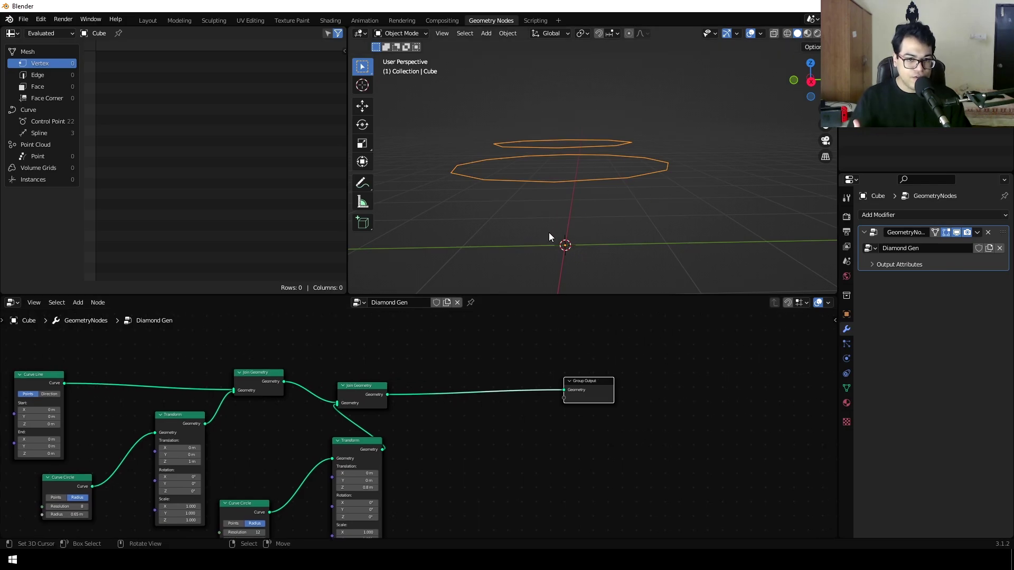
{"action": "scroll", "coordinate": [456, 389], "scroll_direction": "up", "scroll_amount": 3}
{"action": "scroll", "coordinate": [449, 365], "scroll_direction": "up", "scroll_amount": 1, "text": "shift"}
{"action": "key", "text": "shift+a"}
Search for a Convex Hull node and drop it between Join Geometry and Group Output
{"action": "left_click", "coordinate": [442, 336]}
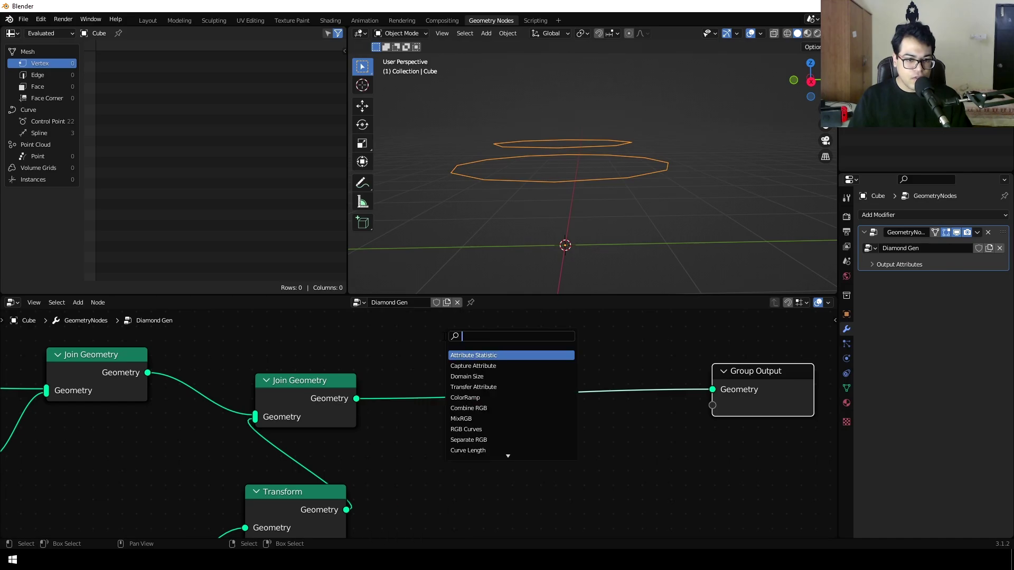
{"action": "type", "text": "convex"}
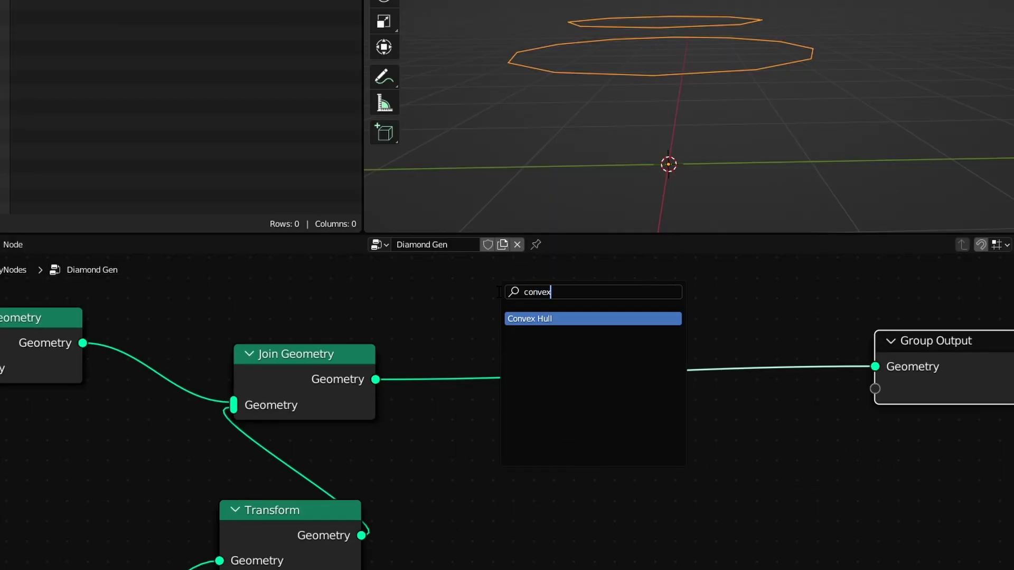
{"action": "key", "text": "Return"}
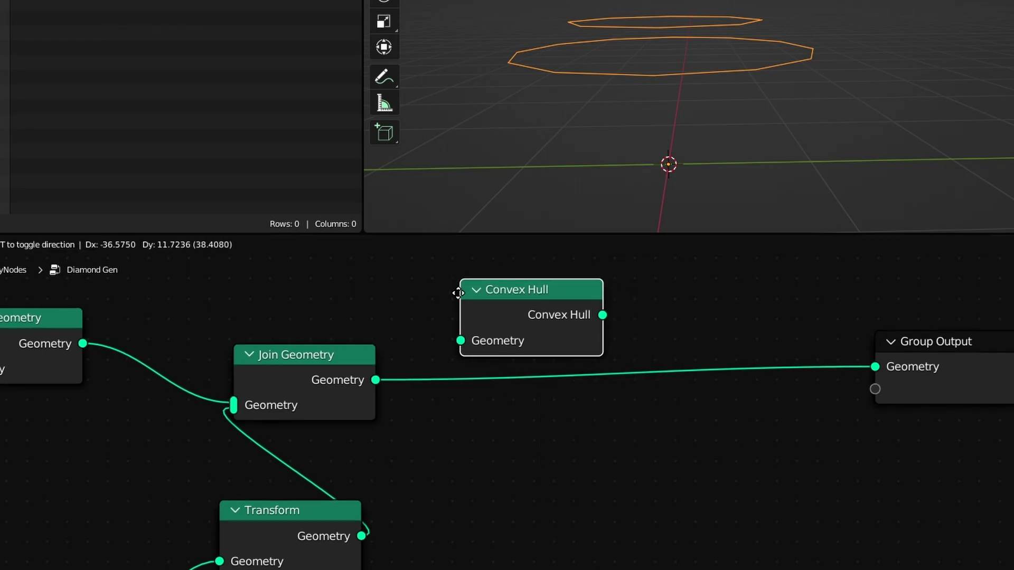
{"action": "left_click", "coordinate": [450, 344]}
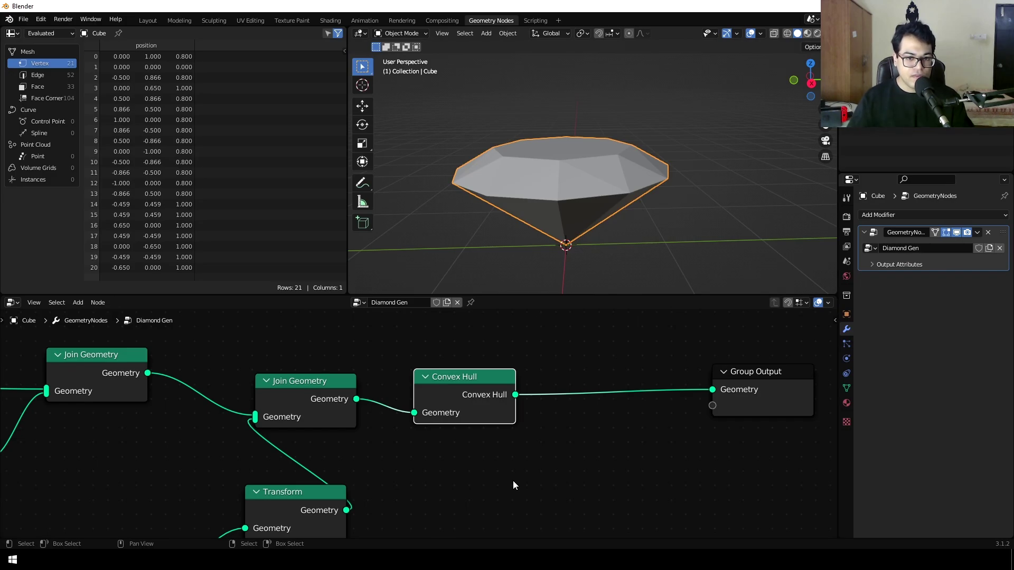
{"action": "scroll", "coordinate": [629, 185], "scroll_direction": "down", "scroll_amount": 2}
{"action": "mouse_move", "coordinate": [630, 186]}
{"action": "middle_mouse_down"}
{"action": "mouse_move", "coordinate": [630, 232]}
{"action": "mouse_move", "coordinate": [628, 187]}
{"action": "middle_mouse_up"}
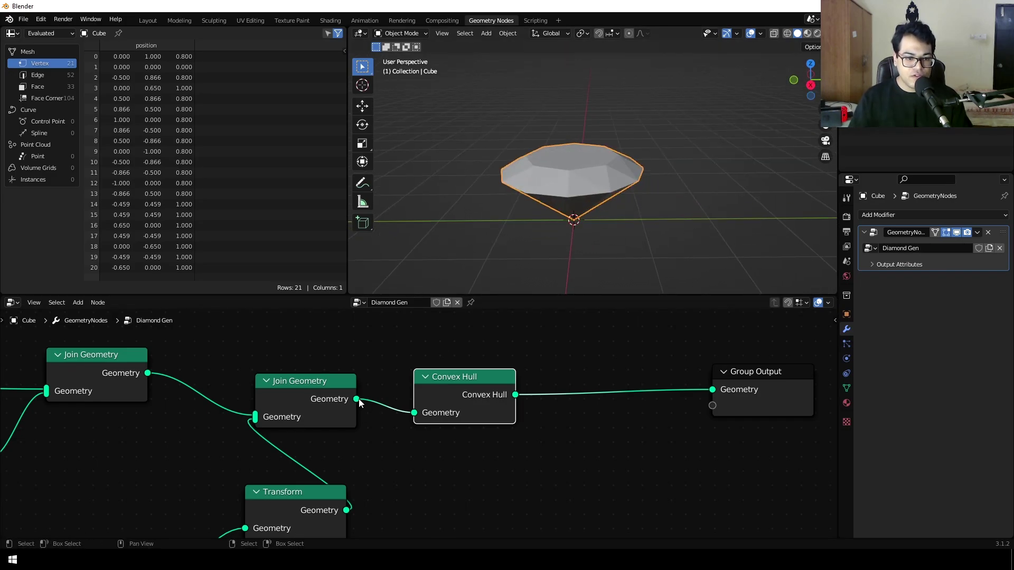
Reposition the Convex Hull node and connect its output to Group Output's Geometry
{"action": "left_click_drag", "start_coordinate": [358, 400], "coordinate": [713, 391]}
{"action": "left_click_drag", "start_coordinate": [473, 387], "coordinate": [467, 433]}
{"action": "scroll", "coordinate": [533, 269], "scroll_direction": "down", "scroll_amount": 2}
{"action": "middle_click_drag", "start_coordinate": [573, 205], "coordinate": [562, 189]}
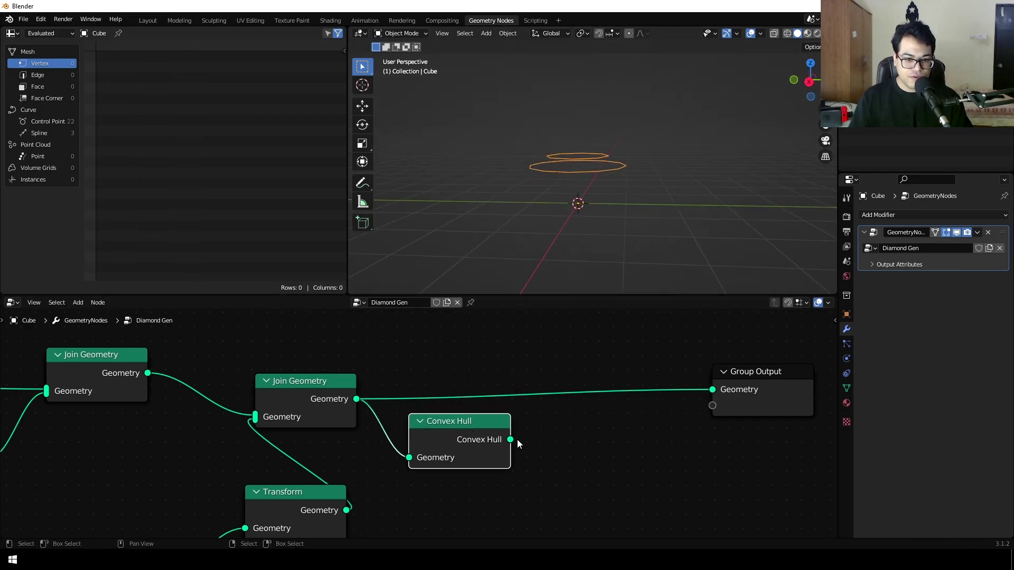
{"action": "left_click_drag", "start_coordinate": [513, 440], "coordinate": [712, 390]}
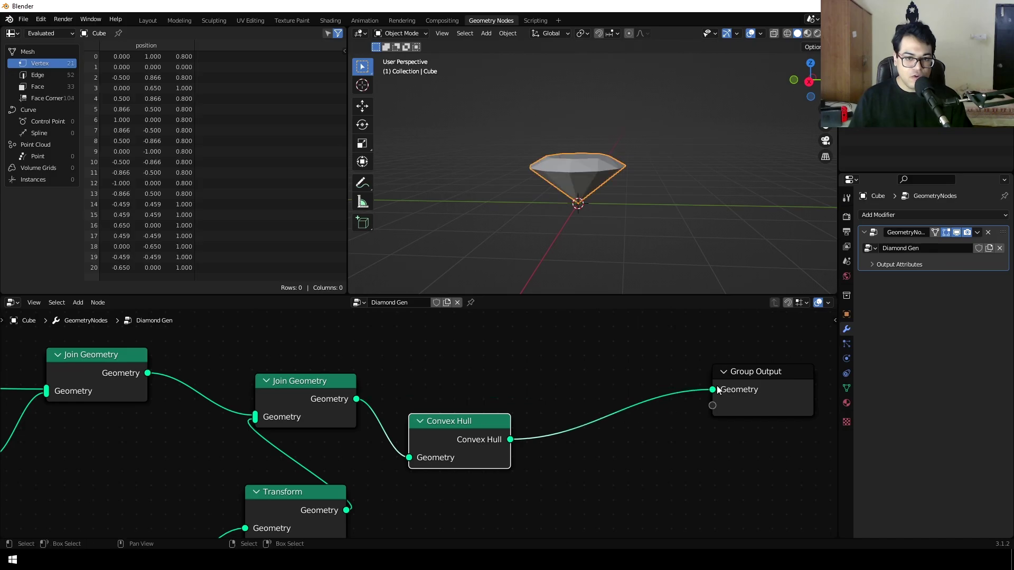
{"action": "mouse_move", "coordinate": [596, 196]}
{"action": "middle_mouse_down"}
{"action": "mouse_move", "coordinate": [607, 213]}
{"action": "mouse_move", "coordinate": [605, 198]}
{"action": "middle_mouse_up"}
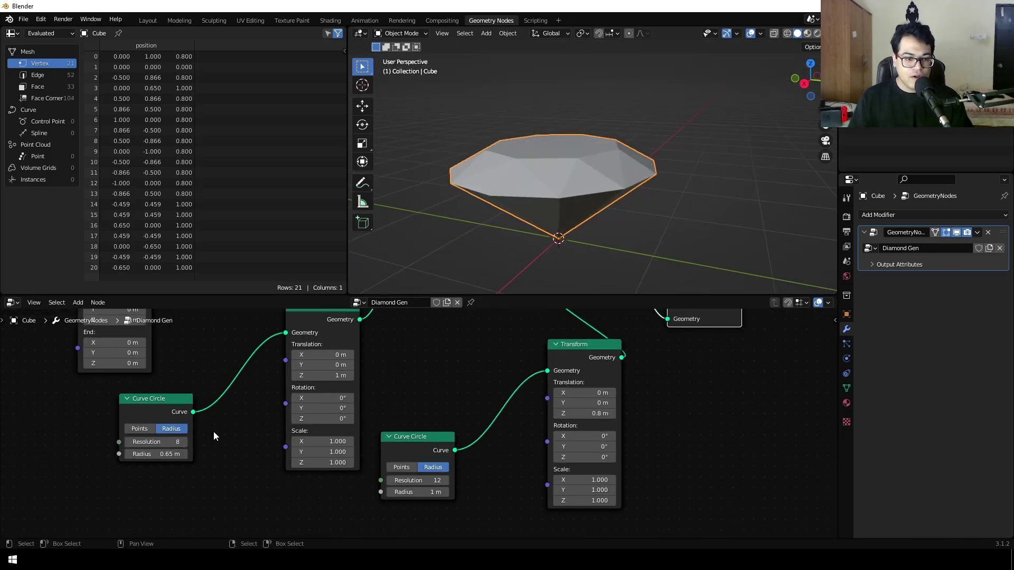
{"action": "middle_click_drag", "start_coordinate": [213, 436], "coordinate": [475, 482]}
{"action": "scroll", "coordinate": [412, 438], "scroll_direction": "up", "scroll_amount": 3}
Set the top Curve Circle's radius to 0.75 m and its resolution to 10
{"action": "scroll", "coordinate": [489, 402], "scroll_direction": "up", "scroll_amount": 2}
{"action": "middle_click_drag", "start_coordinate": [486, 414], "coordinate": [459, 381]}
{"action": "left_click_drag", "start_coordinate": [374, 484], "coordinate": [383, 484]}
{"action": "scroll", "coordinate": [457, 466], "scroll_direction": "down", "scroll_amount": 1}
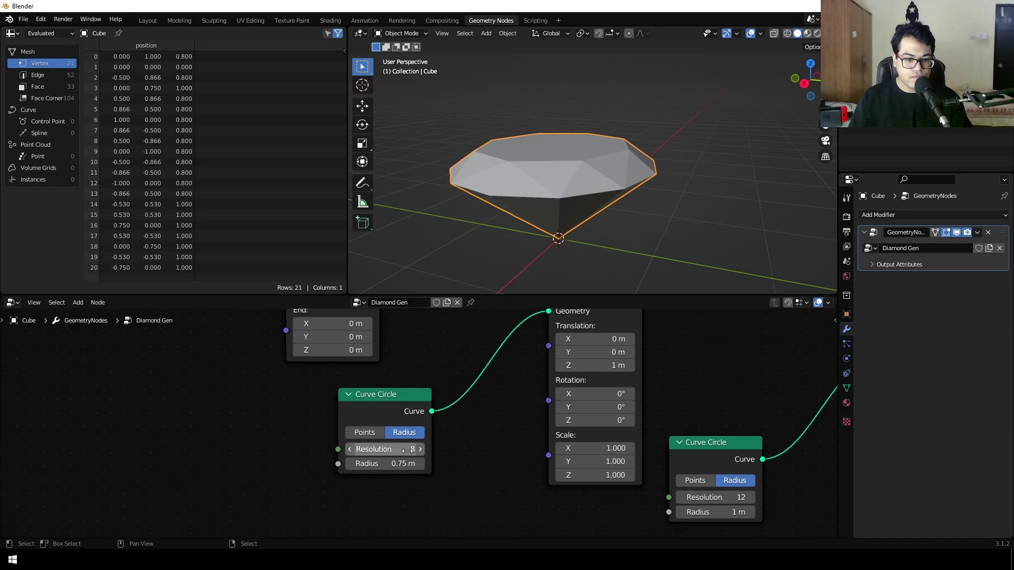
{"action": "mouse_move", "coordinate": [386, 450]}
{"action": "left_mouse_down"}
{"action": "mouse_move", "coordinate": [401, 449]}
{"action": "mouse_move", "coordinate": [388, 449]}
{"action": "left_mouse_up"}
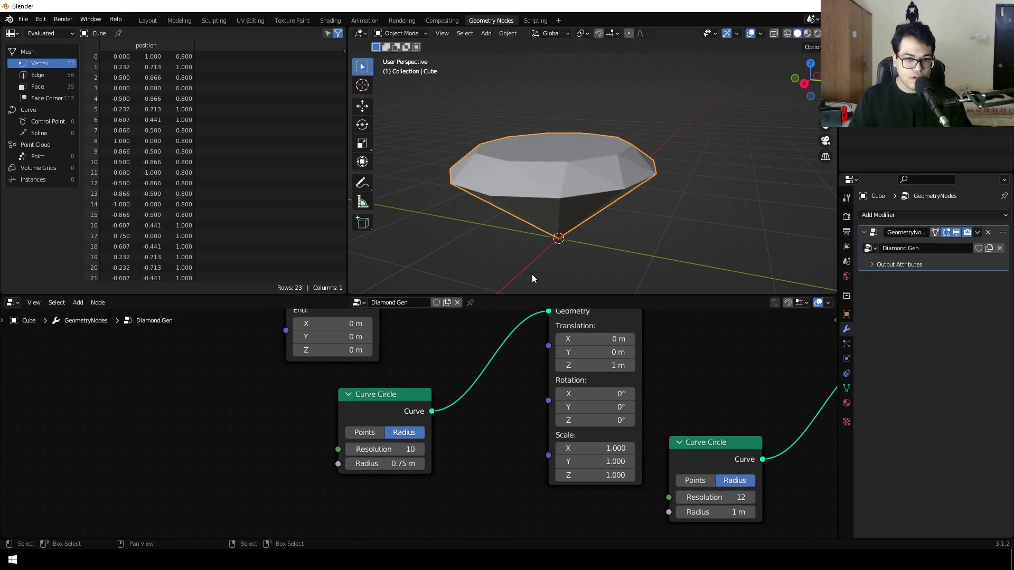
{"action": "middle_click_drag", "start_coordinate": [532, 274], "coordinate": [544, 207]}
Set the lower ring's resolution to 16 and move the Curve Line node further left
{"action": "scroll", "coordinate": [512, 414], "scroll_direction": "down", "scroll_amount": 1}
{"action": "middle_click_drag", "start_coordinate": [623, 448], "coordinate": [518, 424]}
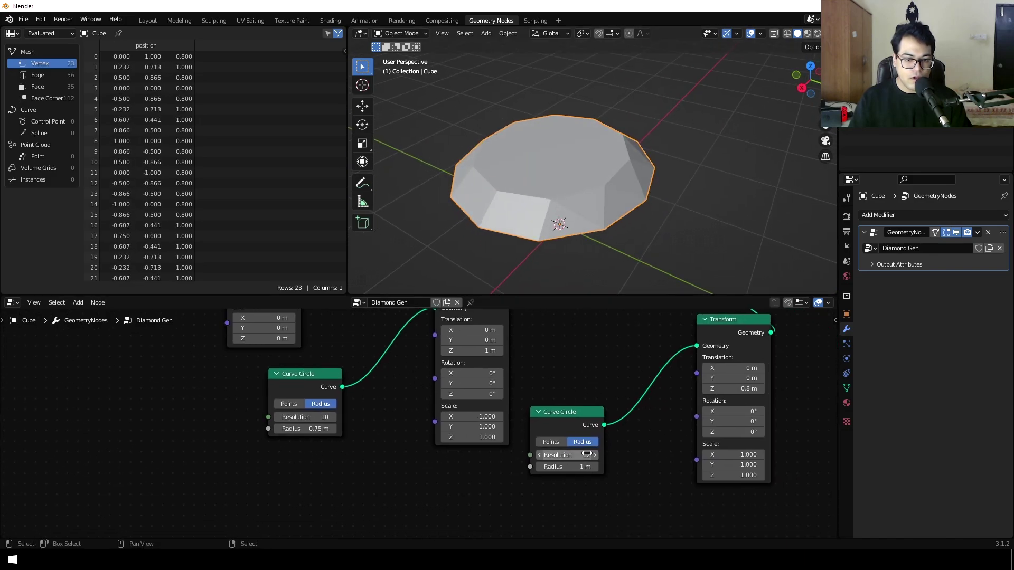
{"action": "mouse_move", "coordinate": [579, 455]}
{"action": "left_mouse_down"}
{"action": "mouse_move", "coordinate": [607, 455]}
{"action": "mouse_move", "coordinate": [566, 455]}
{"action": "left_mouse_up"}
{"action": "middle_click_drag", "start_coordinate": [576, 238], "coordinate": [580, 183]}
{"action": "scroll", "coordinate": [417, 421], "scroll_direction": "down", "scroll_amount": 3}
{"action": "middle_click_drag", "start_coordinate": [397, 424], "coordinate": [408, 461]}
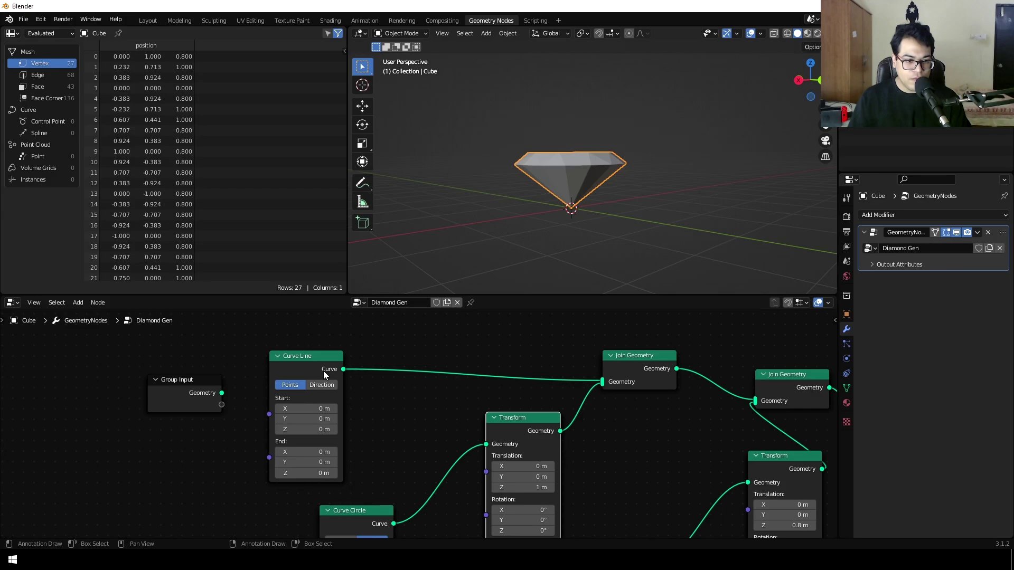
Insert a duplicated Transform on the Curve Line link with Translation Z set to 0 m
{"action": "key", "text": "shift+d"}
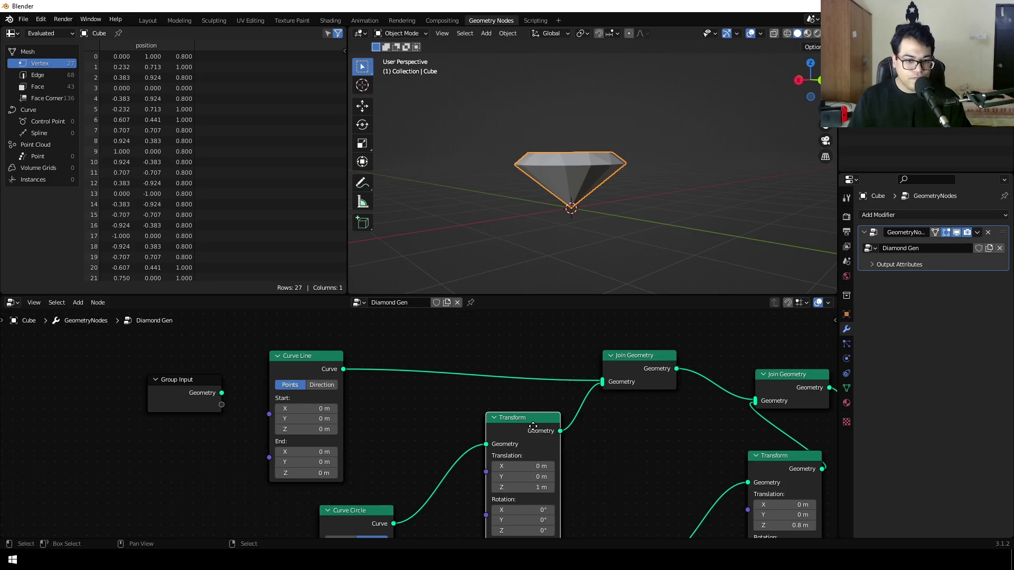
{"action": "left_click", "coordinate": [425, 367]}
{"action": "scroll", "coordinate": [347, 393], "scroll_direction": "up", "scroll_amount": 5}
{"action": "middle_click_drag", "start_coordinate": [393, 426], "coordinate": [338, 378]}
{"action": "scroll", "coordinate": [411, 414], "scroll_direction": "up", "scroll_amount": 4}
{"action": "middle_click_drag", "start_coordinate": [503, 405], "coordinate": [545, 485]}
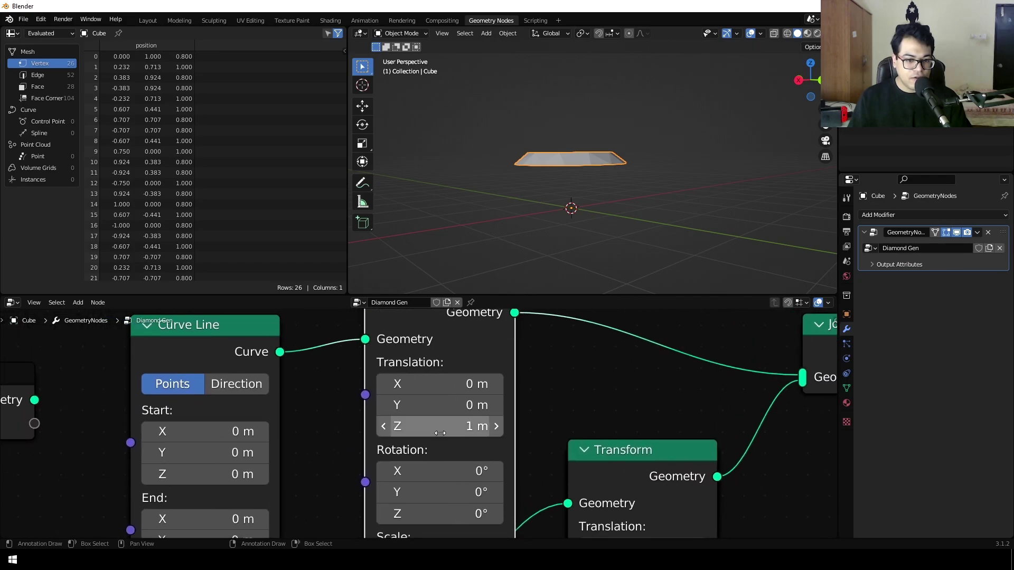
{"action": "left_click_drag", "start_coordinate": [438, 426], "coordinate": [521, 427]}
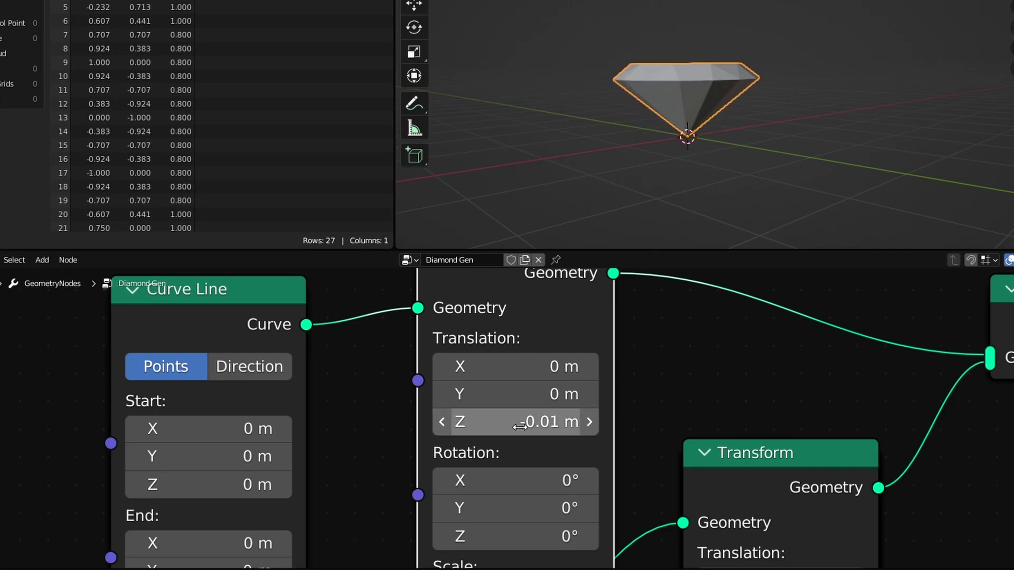
{"action": "left_click", "coordinate": [520, 426]}
{"action": "type", "text": "0"}
{"action": "key", "text": "Return"}
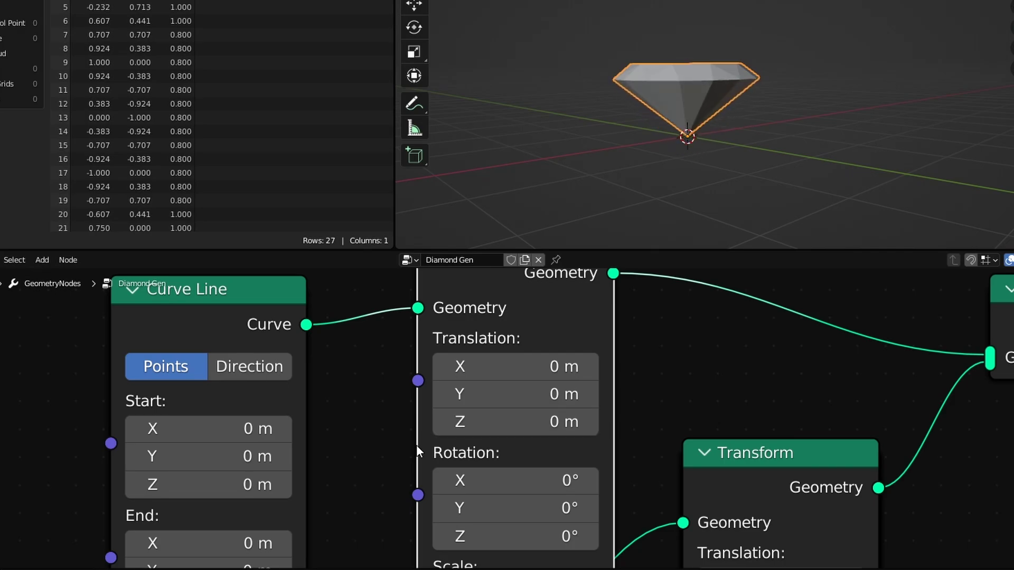
Orbit around the diamond and bring the Group Input and Curve Line nodes into view
{"action": "middle_click_drag", "start_coordinate": [782, 127], "coordinate": [788, 158]}
{"action": "middle_click_drag", "start_coordinate": [788, 159], "coordinate": [787, 146]}
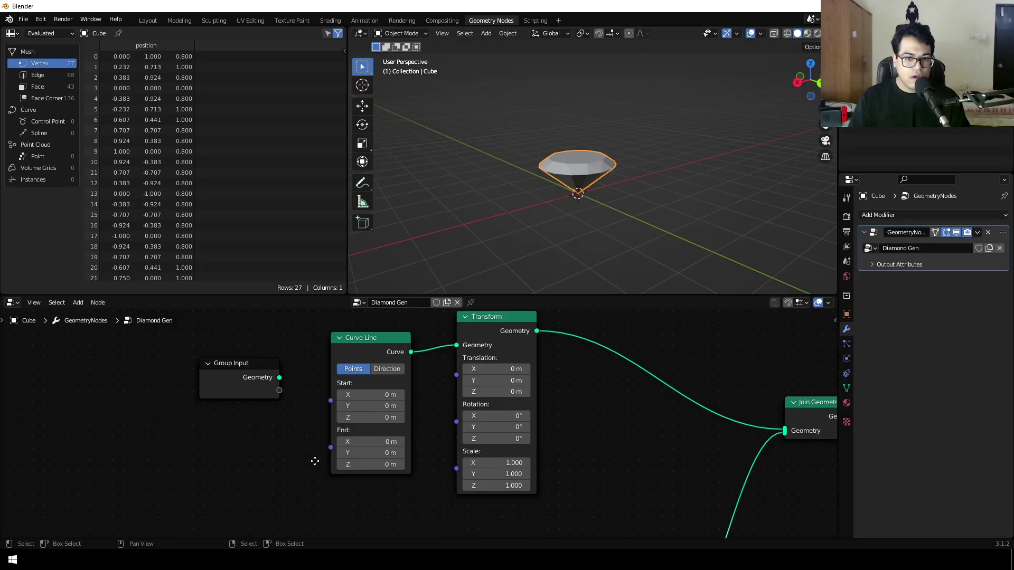
{"action": "middle_click_drag", "start_coordinate": [315, 462], "coordinate": [276, 458]}
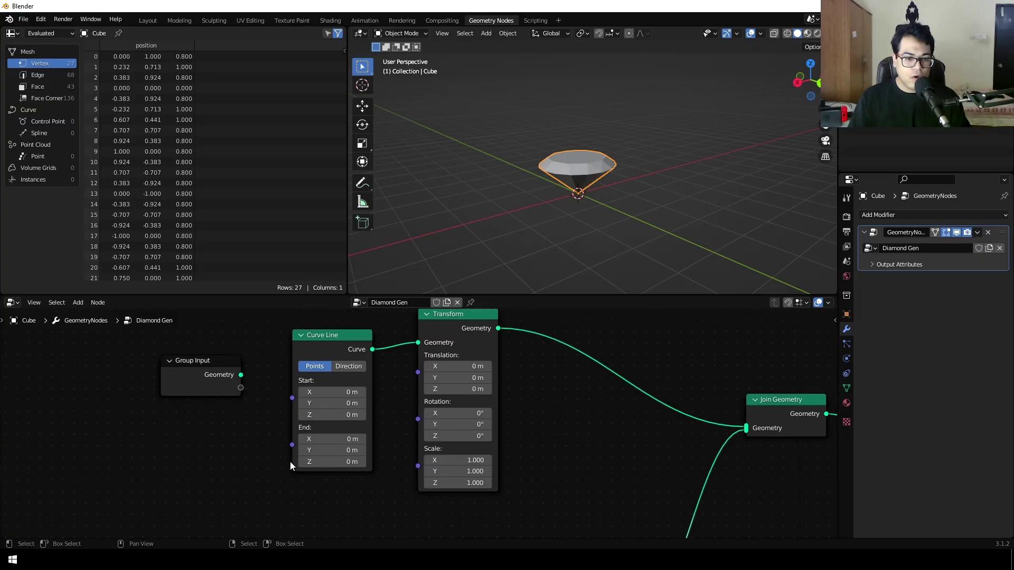
{"action": "scroll", "coordinate": [291, 463], "scroll_direction": "up", "scroll_amount": 4}
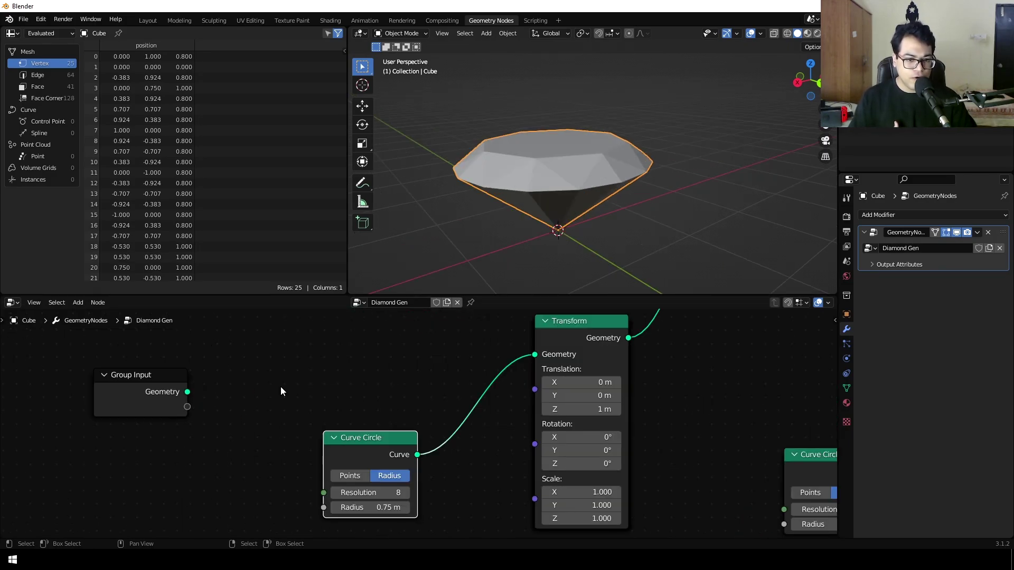
Link the top Curve Circle's Resolution to a new Group Input socket and show its settings in the Group panel
{"action": "mouse_move", "coordinate": [335, 463]}
{"action": "left_mouse_down"}
{"action": "mouse_move", "coordinate": [332, 435]}
{"action": "mouse_move", "coordinate": [278, 449]}
{"action": "mouse_move", "coordinate": [140, 379]}
{"action": "mouse_move", "coordinate": [131, 392]}
{"action": "mouse_move", "coordinate": [326, 469]}
{"action": "left_mouse_up"}
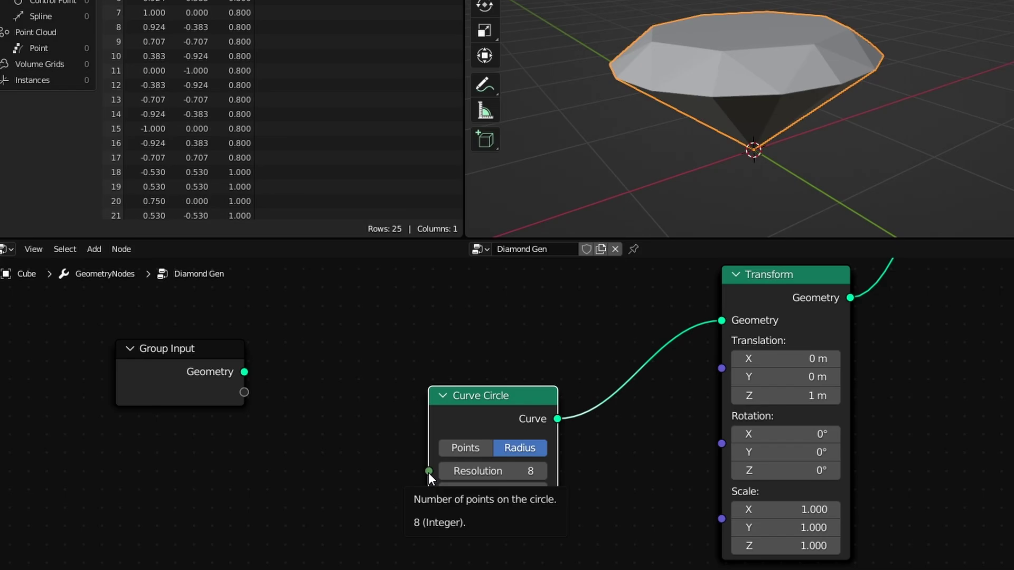
{"action": "left_click_drag", "start_coordinate": [429, 471], "coordinate": [244, 397]}
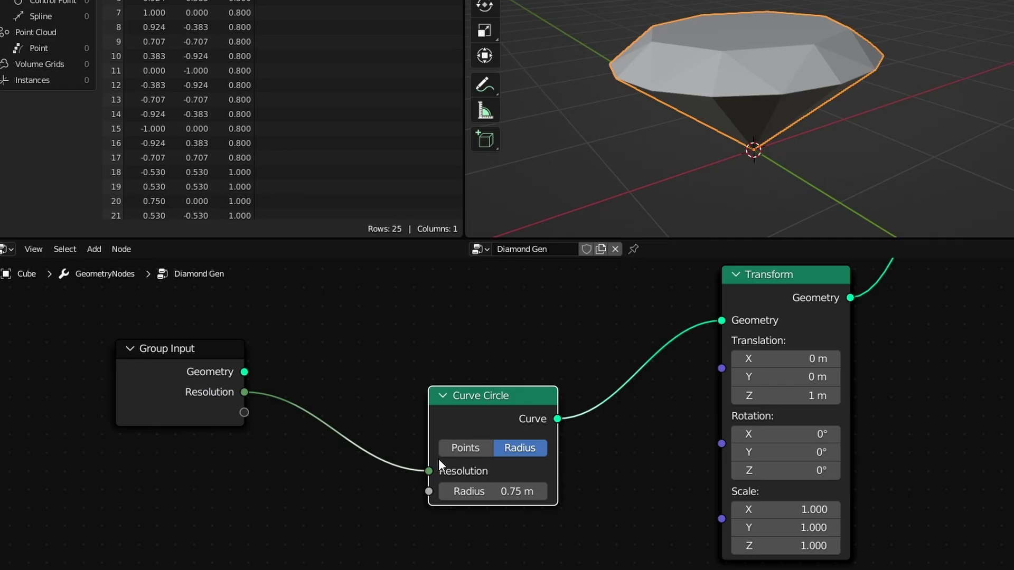
{"action": "left_click", "coordinate": [225, 396]}
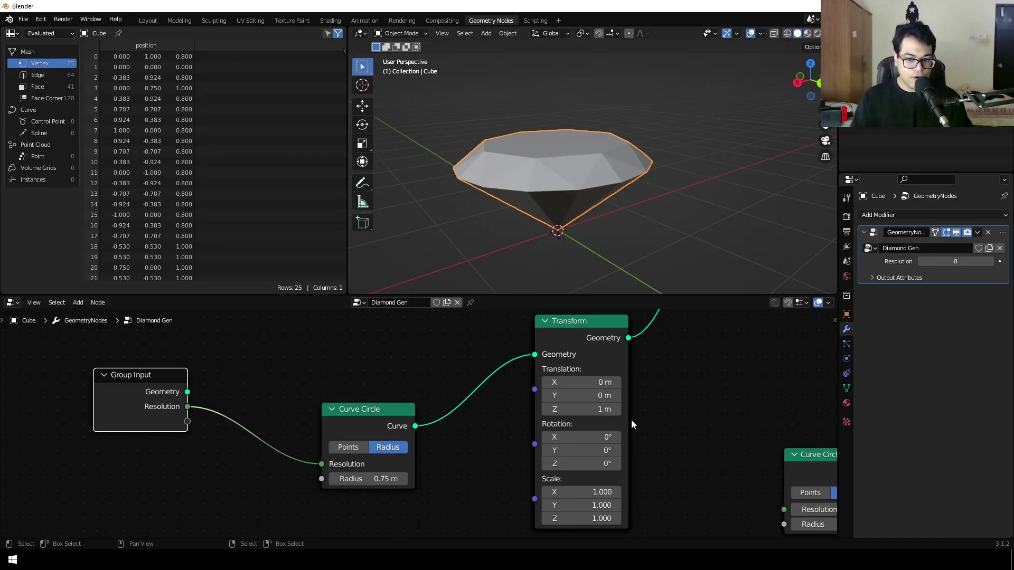
{"action": "key", "text": "n"}
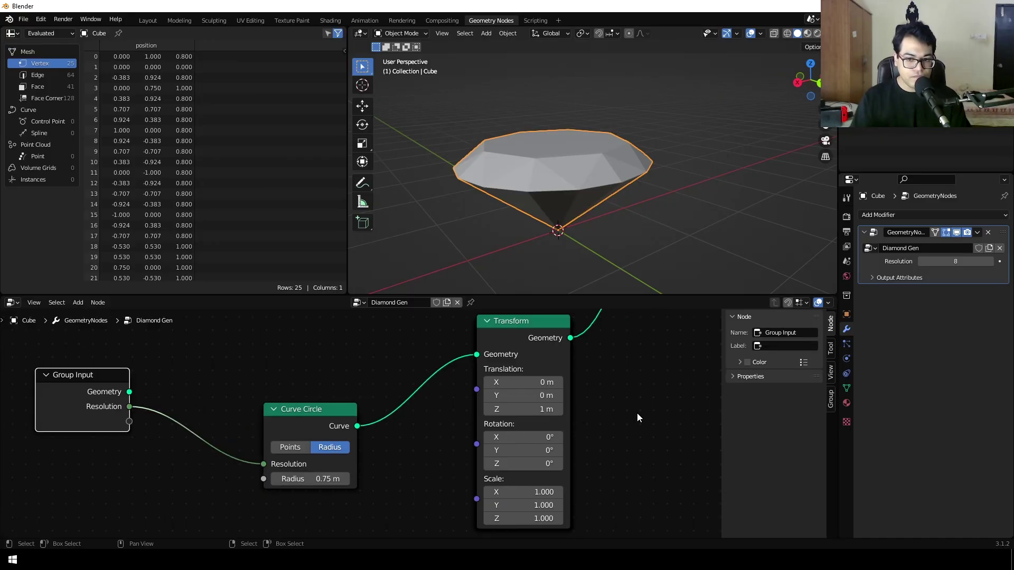
{"action": "left_click", "coordinate": [830, 406]}
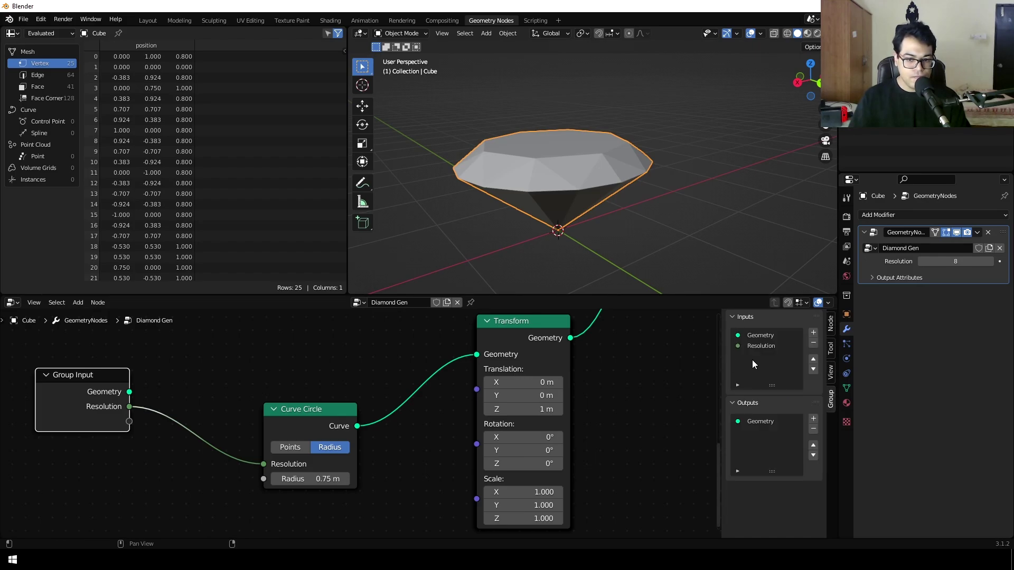
{"action": "left_click", "coordinate": [763, 346]}
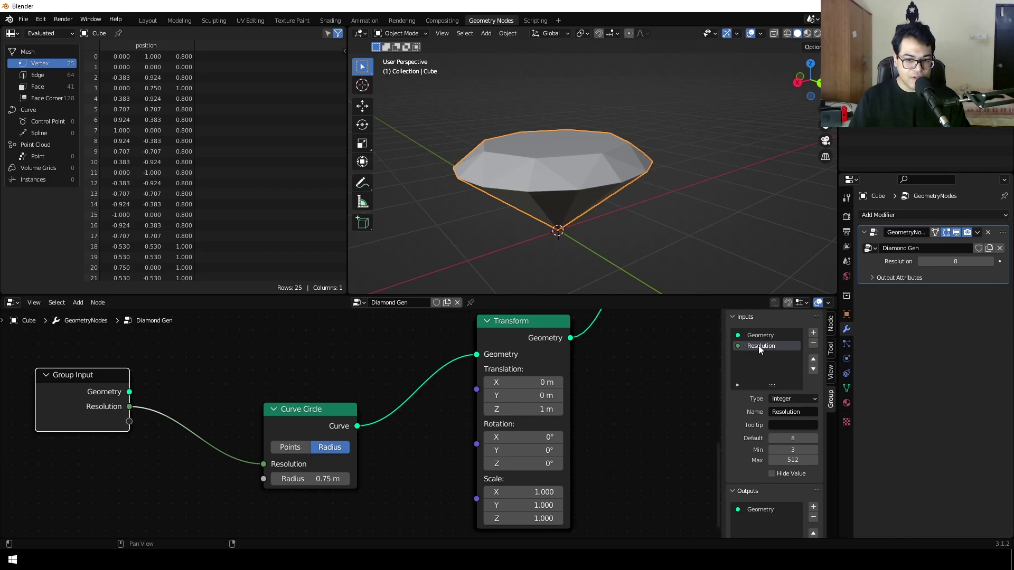
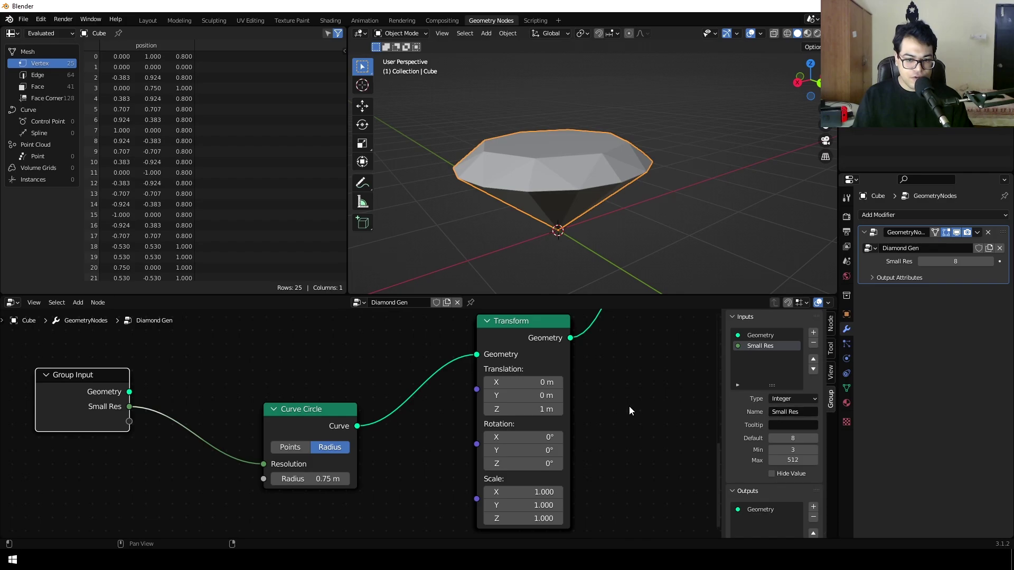
Rearrange the Curve Circle nodes, pulling the second circle pair closer into view
{"action": "left_click_drag", "start_coordinate": [283, 424], "coordinate": [278, 408]}
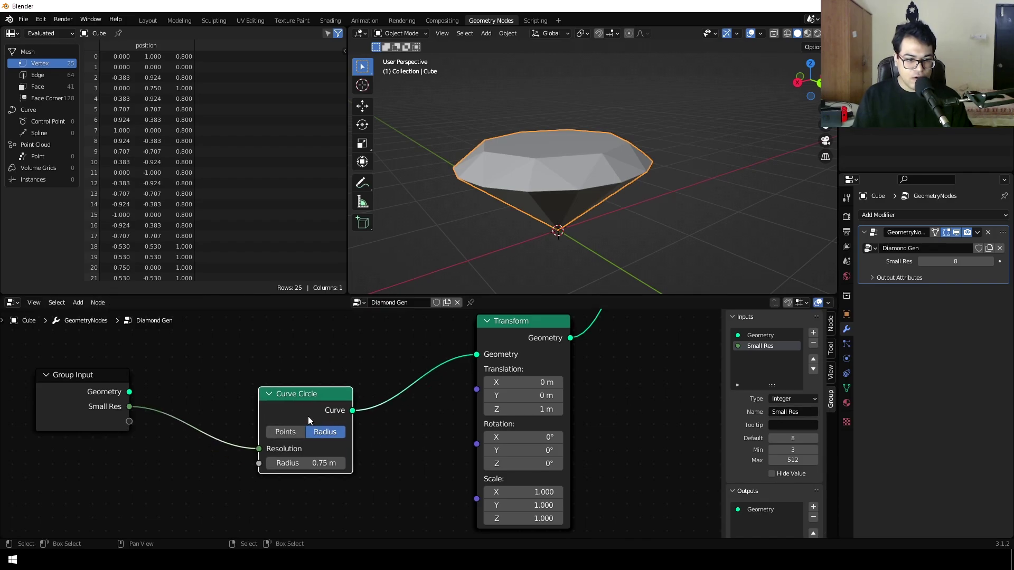
{"action": "scroll", "coordinate": [304, 489], "scroll_direction": "down", "scroll_amount": 3}
{"action": "middle_click_drag", "start_coordinate": [375, 479], "coordinate": [357, 445]}
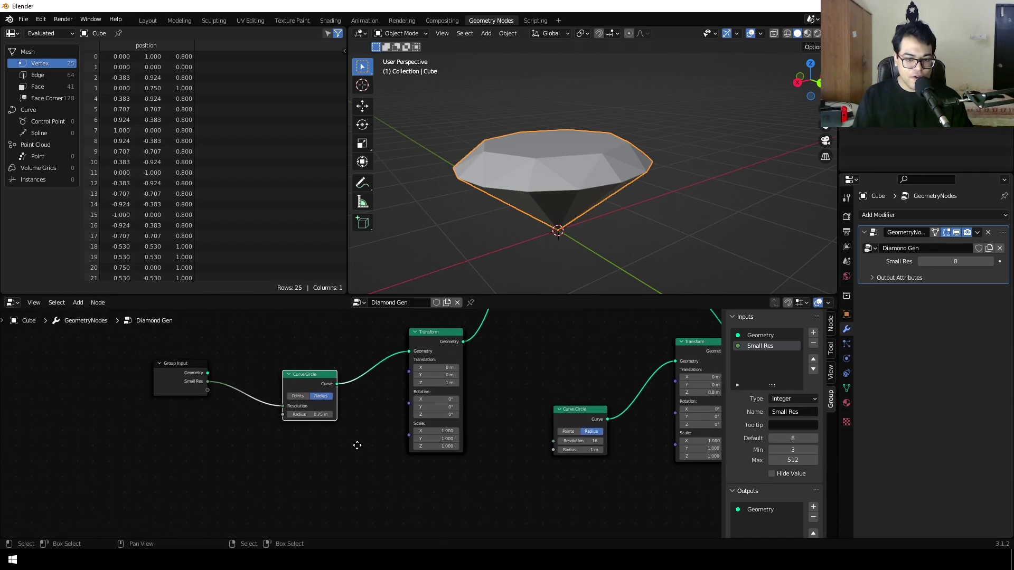
{"action": "scroll", "coordinate": [357, 440], "scroll_direction": "up", "scroll_amount": 5}
{"action": "middle_click_drag", "start_coordinate": [560, 472], "coordinate": [537, 478]}
{"action": "left_click_drag", "start_coordinate": [652, 420], "coordinate": [115, 376]}
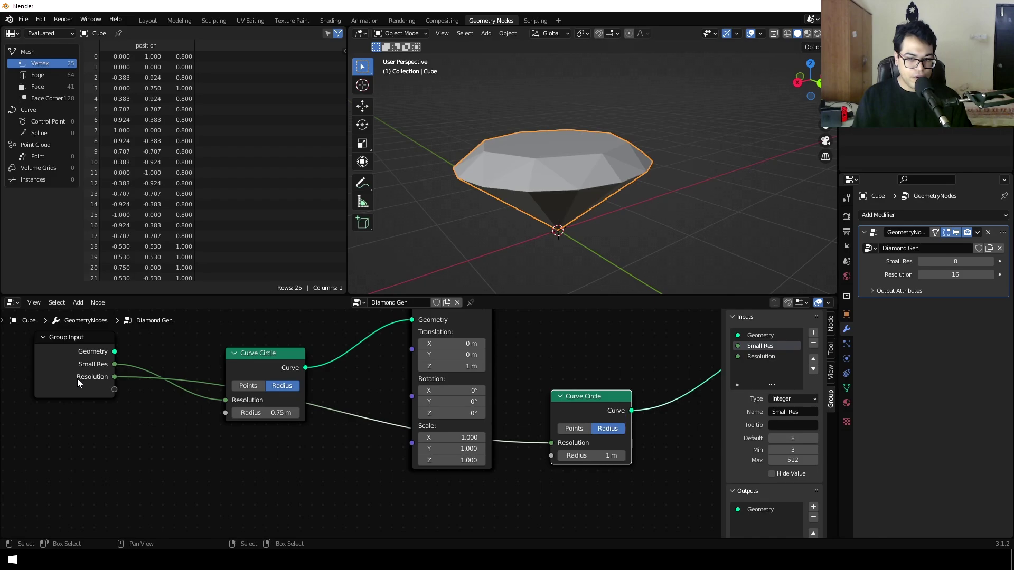
Rename the new Resolution group input to 'Big Res' and select the Curve Line and Transform nodes
{"action": "left_click", "coordinate": [769, 357]}
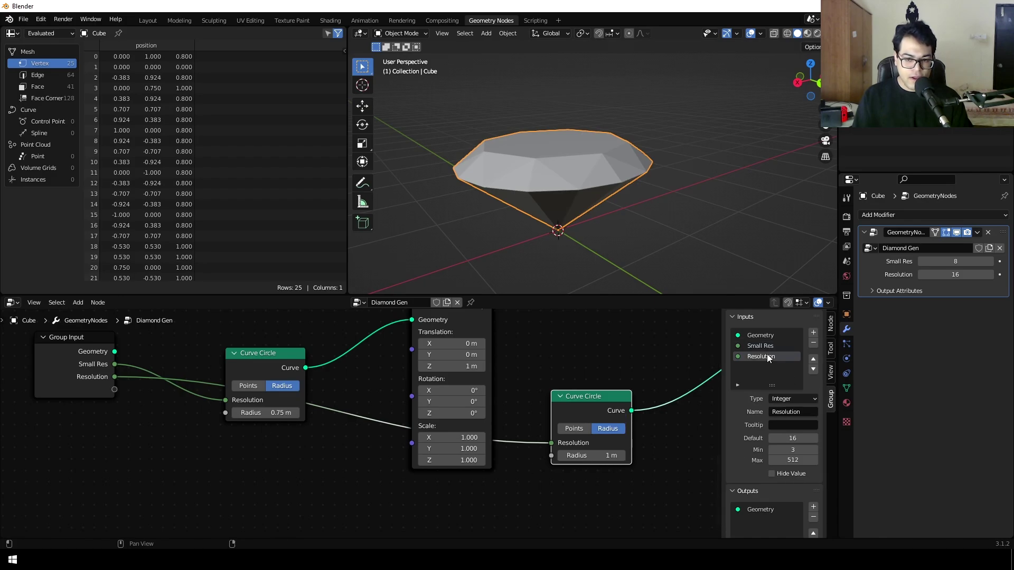
{"action": "left_click", "coordinate": [801, 410]}
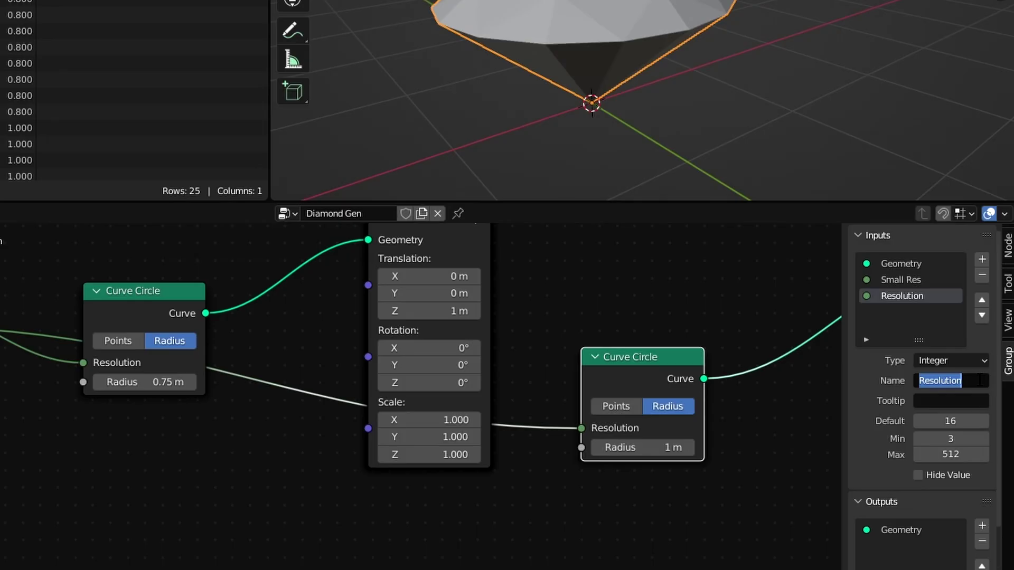
{"action": "type", "text": "Big Res"}
{"action": "key", "text": "Return"}
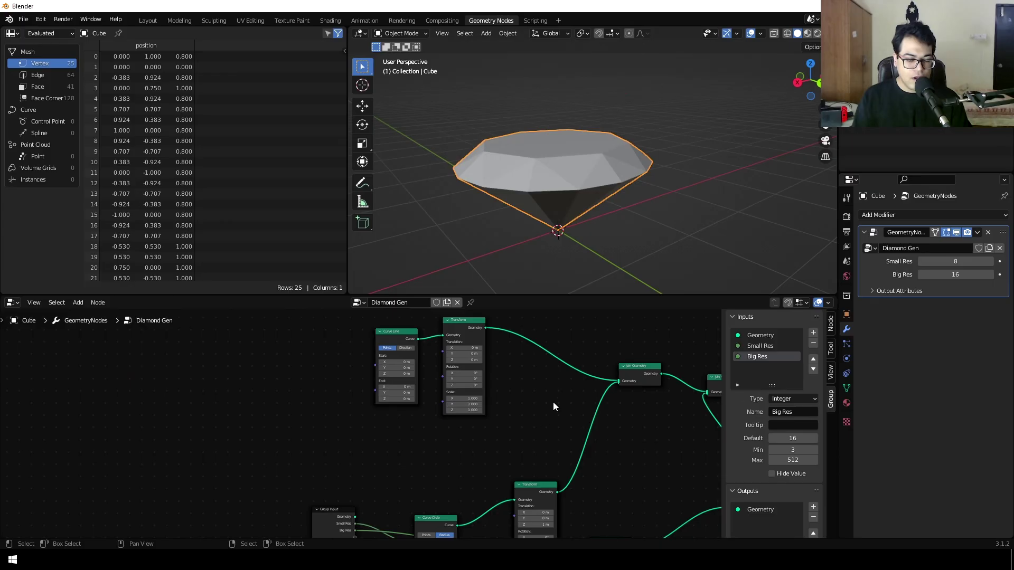
{"action": "left_click_drag", "start_coordinate": [336, 345], "coordinate": [501, 426]}
Move the Curve Line nodes down-left, test lowering the point's Translation Z, then reset it to 0 m
{"action": "key", "text": "g"}
{"action": "left_click", "coordinate": [461, 445]}
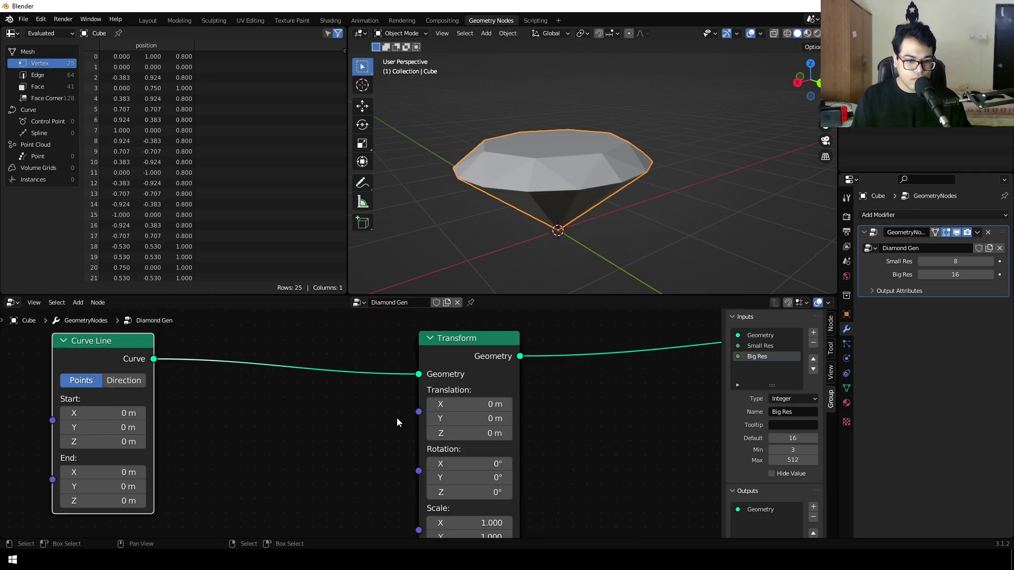
{"action": "middle_click_drag", "start_coordinate": [397, 417], "coordinate": [398, 403]}
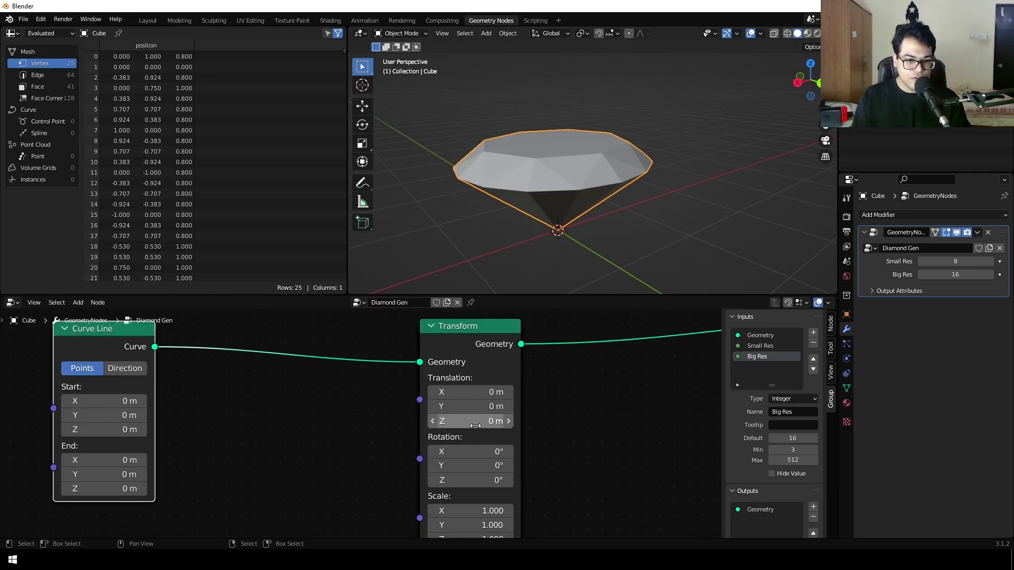
{"action": "left_click_drag", "start_coordinate": [480, 425], "coordinate": [467, 420]}
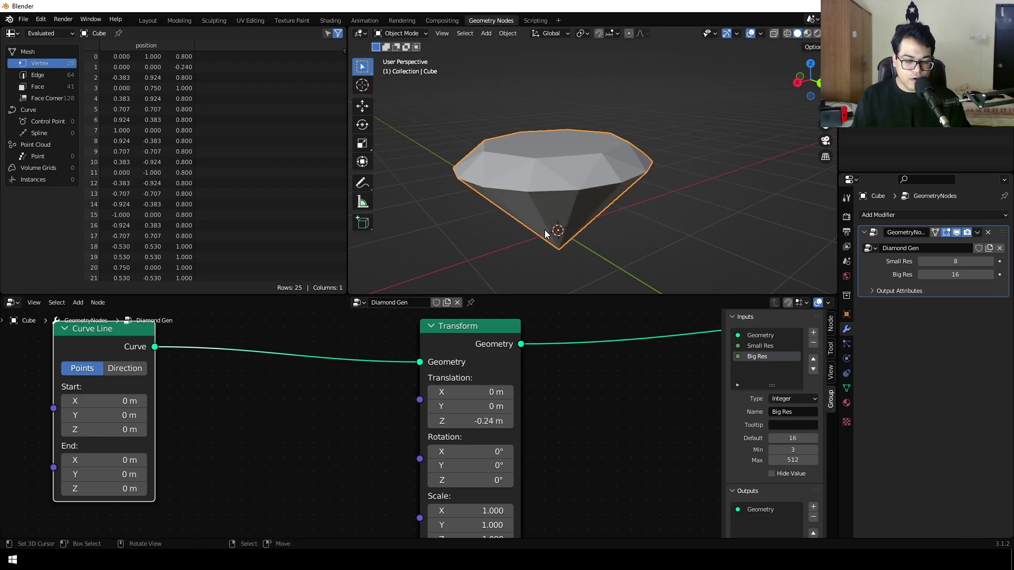
{"action": "key", "text": "BackSpace"}
Place the Group Input beside the point's Transform and link Translation to its empty socket
{"action": "scroll", "coordinate": [334, 426], "scroll_direction": "down", "scroll_amount": 4}
{"action": "middle_click_drag", "start_coordinate": [336, 429], "coordinate": [395, 395]}
{"action": "scroll", "coordinate": [445, 374], "scroll_direction": "down", "scroll_amount": 2}
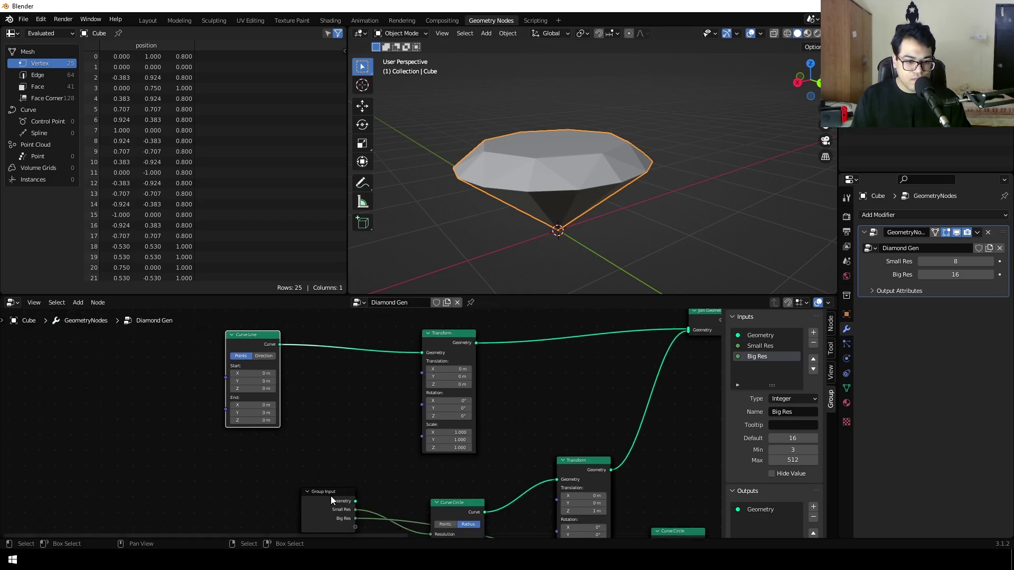
{"action": "left_click_drag", "start_coordinate": [331, 495], "coordinate": [275, 460]}
{"action": "left_click_drag", "start_coordinate": [423, 373], "coordinate": [311, 486]}
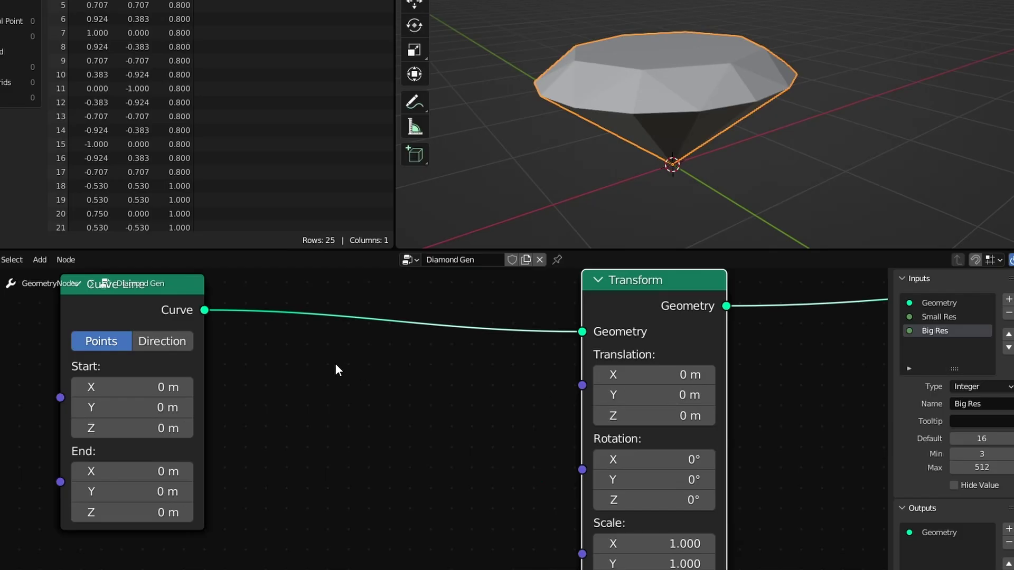
Add a Combine XYZ node and connect its Vector to the Transform's Translation
{"action": "key", "text": "shift+a"}
{"action": "mouse_move", "coordinate": [325, 354]}
{"action": "left_click", "coordinate": [293, 297]}
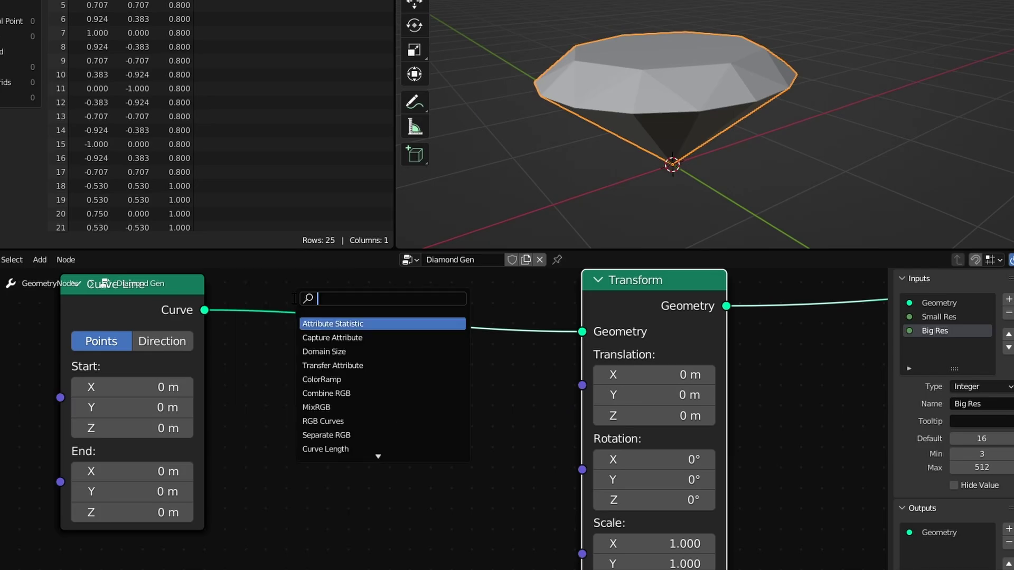
{"action": "type", "text": "com"}
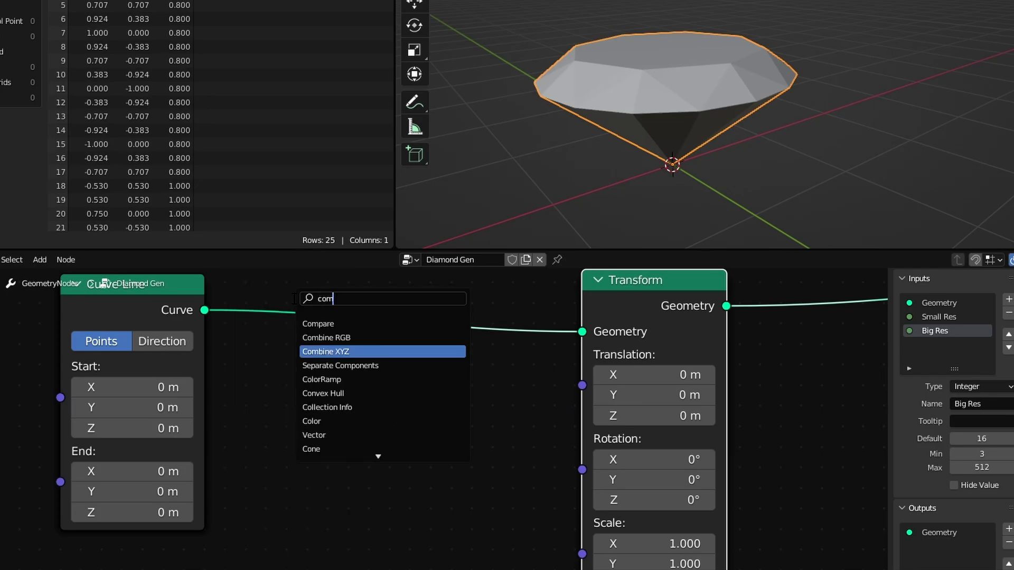
{"action": "key", "text": "Return"}
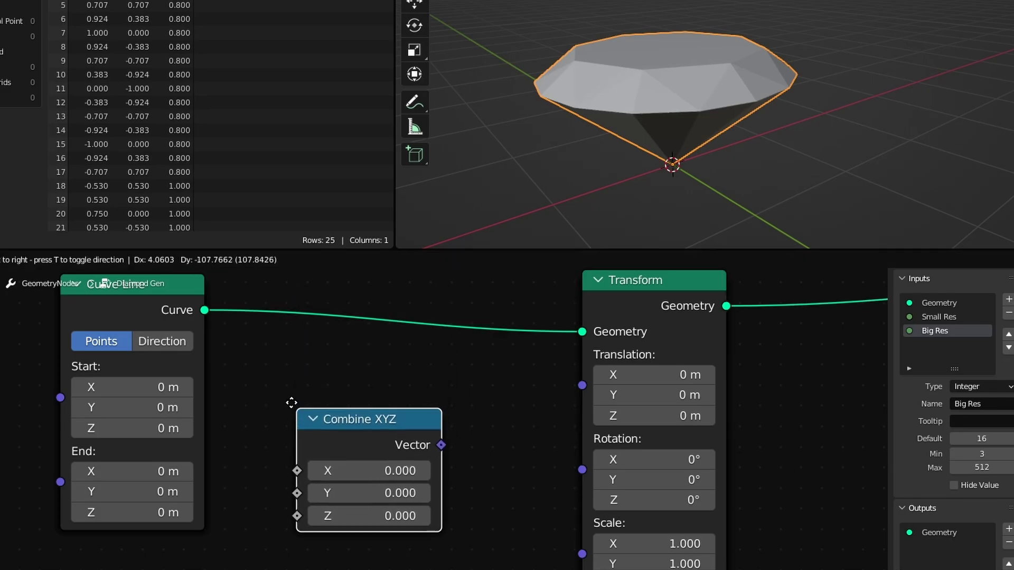
{"action": "left_click", "coordinate": [272, 384]}
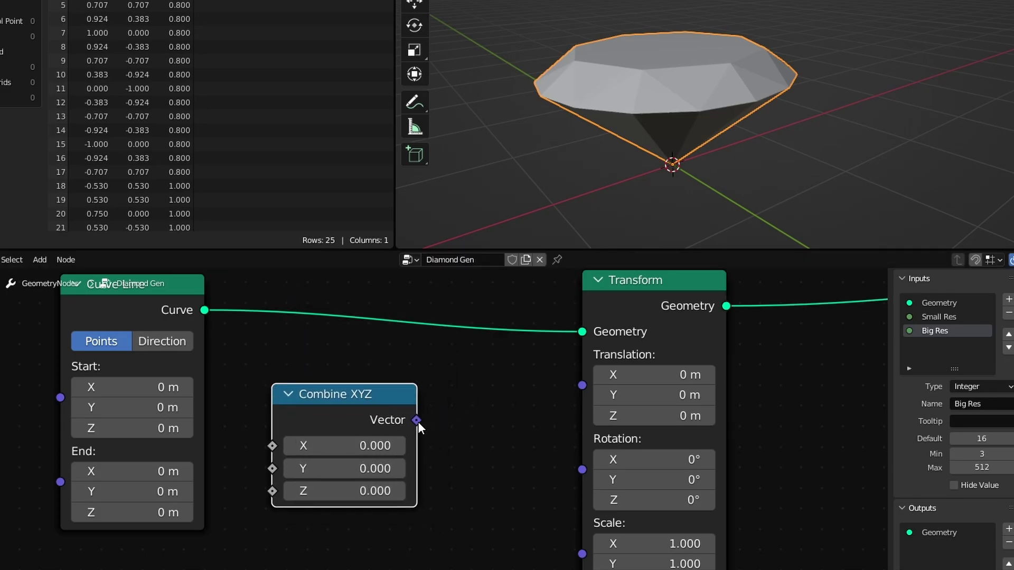
{"action": "left_click_drag", "start_coordinate": [417, 421], "coordinate": [578, 386]}
Link Combine XYZ's Z to a new group input named 'Height' and frame the node tree
{"action": "scroll", "coordinate": [499, 459], "scroll_direction": "down", "scroll_amount": 4}
{"action": "middle_click_drag", "start_coordinate": [505, 441], "coordinate": [535, 358]}
{"action": "left_click_drag", "start_coordinate": [333, 390], "coordinate": [286, 476]}
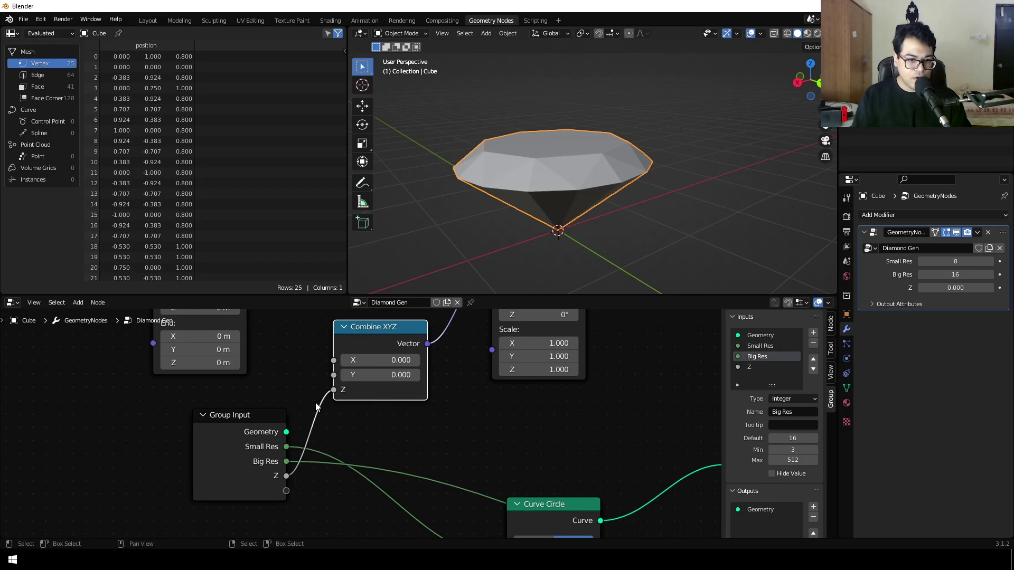
{"action": "left_click", "coordinate": [766, 367]}
{"action": "left_click", "coordinate": [788, 412]}
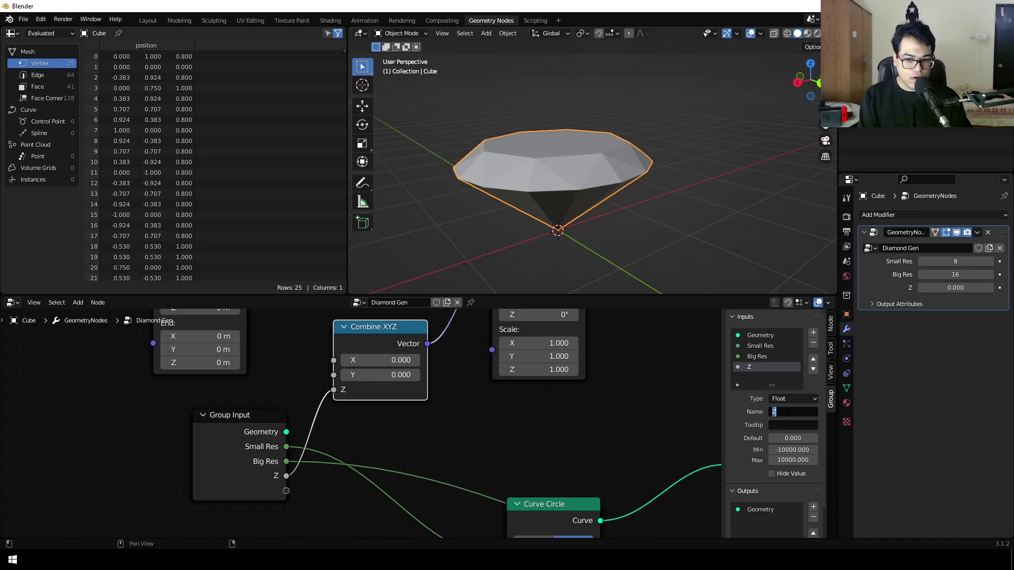
{"action": "type", "text": "Height"}
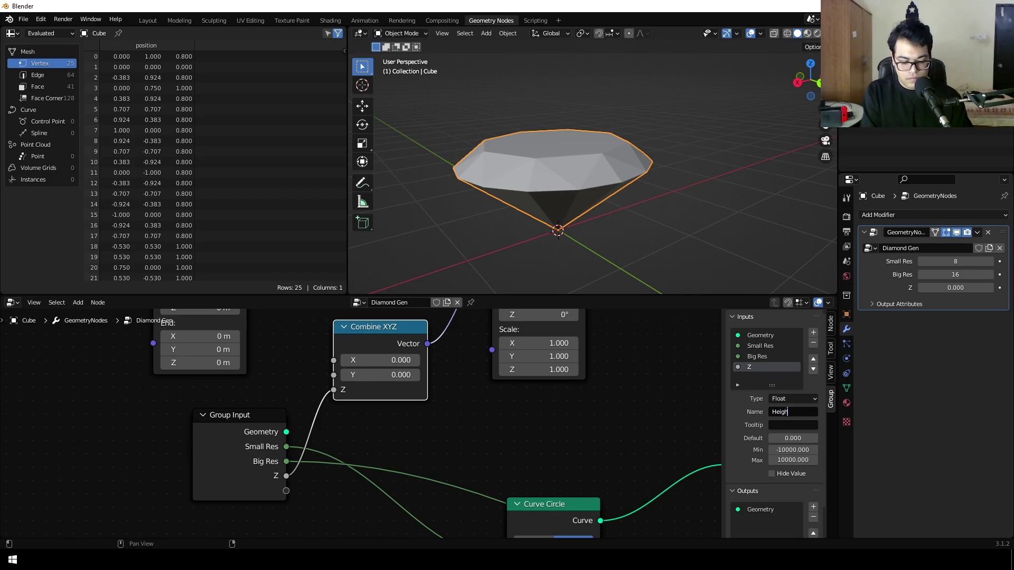
{"action": "key", "text": "Return"}
{"action": "scroll", "coordinate": [531, 466], "scroll_direction": "down", "scroll_amount": 2}
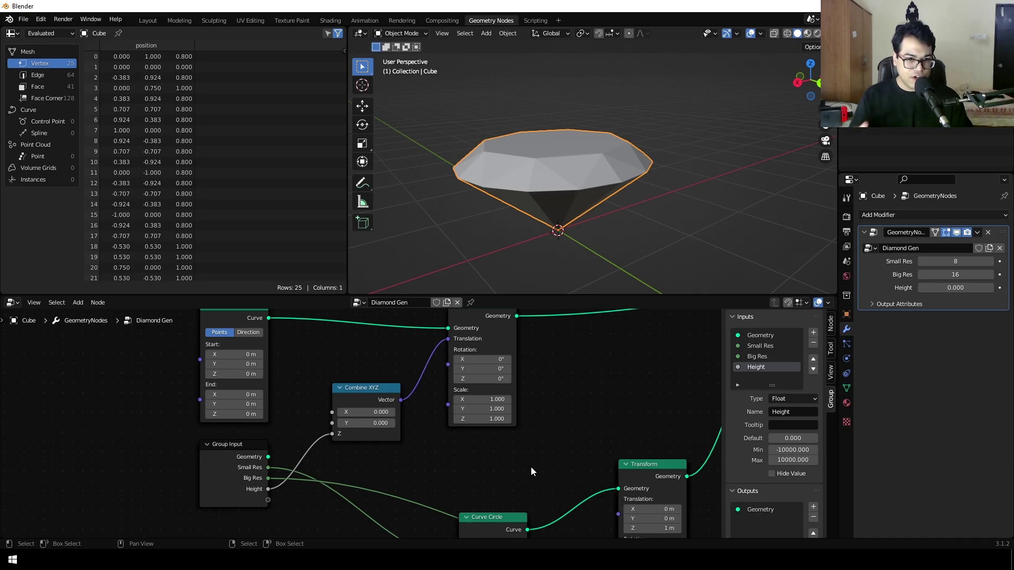
{"action": "key", "text": "Home"}
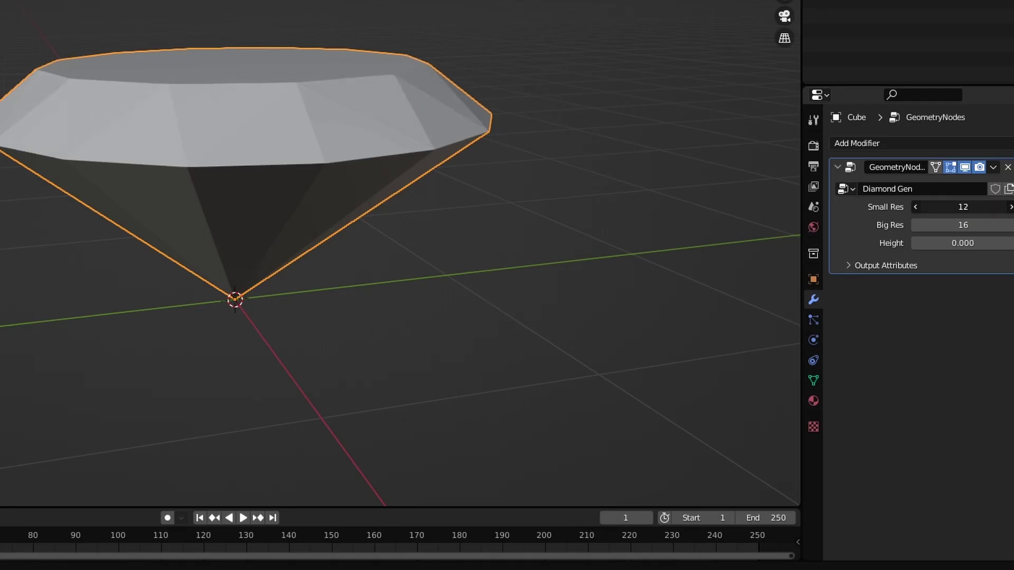
Test the modifier inputs, leaving Small Res at 11 and Big Res at 10
{"action": "mouse_move", "coordinate": [963, 207]}
{"action": "left_mouse_down"}
{"action": "mouse_move", "coordinate": [929, 207]}
{"action": "mouse_move", "coordinate": [971, 206]}
{"action": "left_mouse_up"}
{"action": "middle_click_drag", "start_coordinate": [675, 214], "coordinate": [662, 270]}
{"action": "left_click_drag", "start_coordinate": [937, 225], "coordinate": [943, 245]}
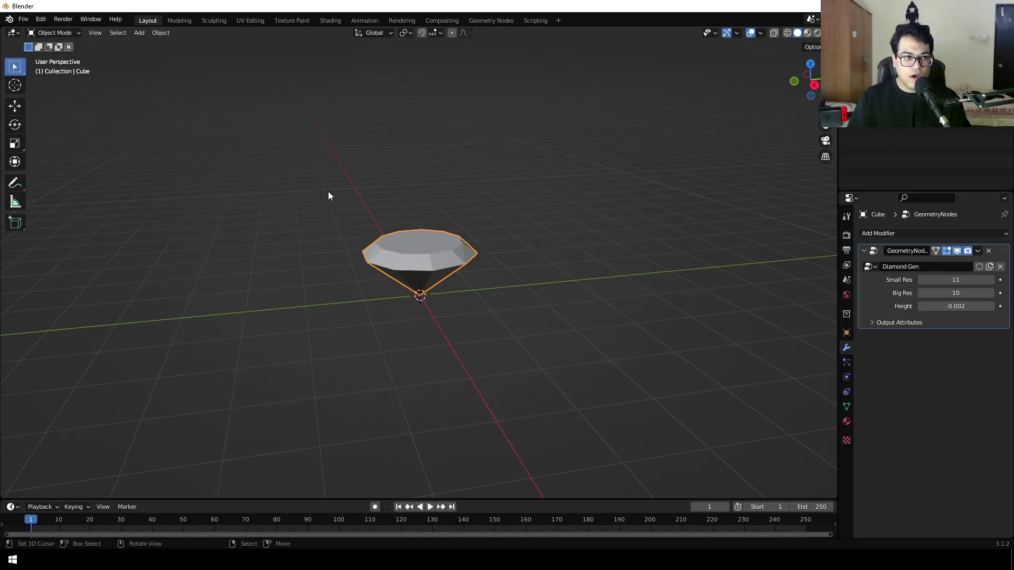
Add a new cube and move it to the right of the diamond
{"action": "key", "text": "shift+a"}
{"action": "mouse_move", "coordinate": [308, 103]}
{"action": "left_click", "coordinate": [349, 115]}
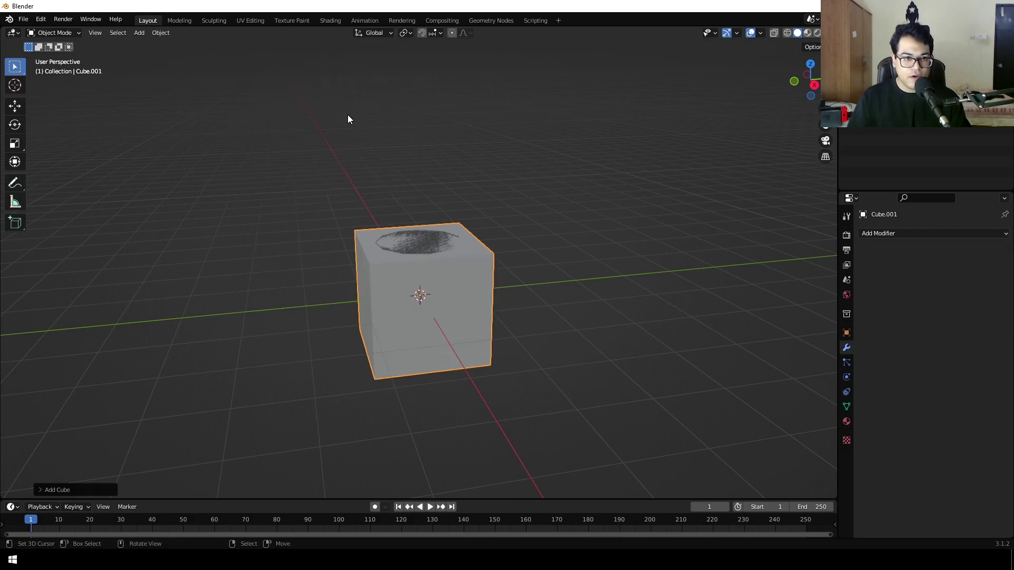
{"action": "key", "text": "g"}
{"action": "left_click", "coordinate": [609, 256]}
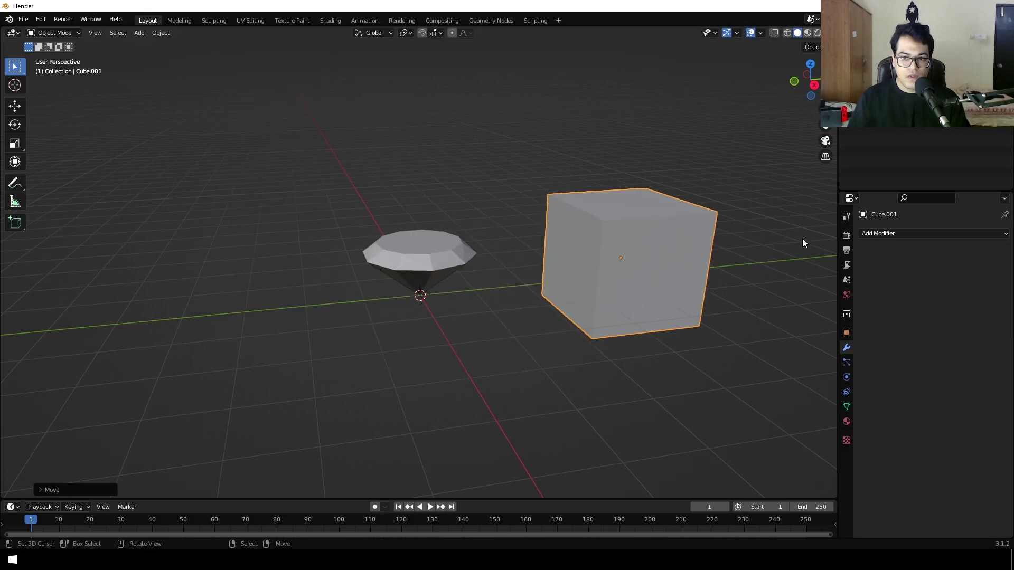
Give the new cube a Geometry Nodes modifier using the Diamond Gen node group
{"action": "left_click", "coordinate": [900, 236]}
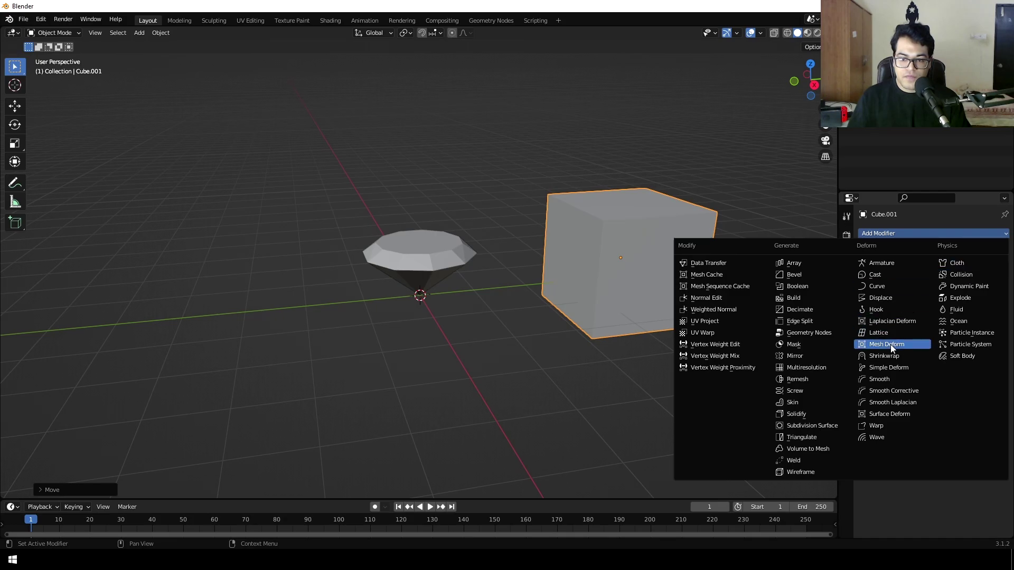
{"action": "left_click", "coordinate": [809, 332]}
{"action": "left_click", "coordinate": [870, 267]}
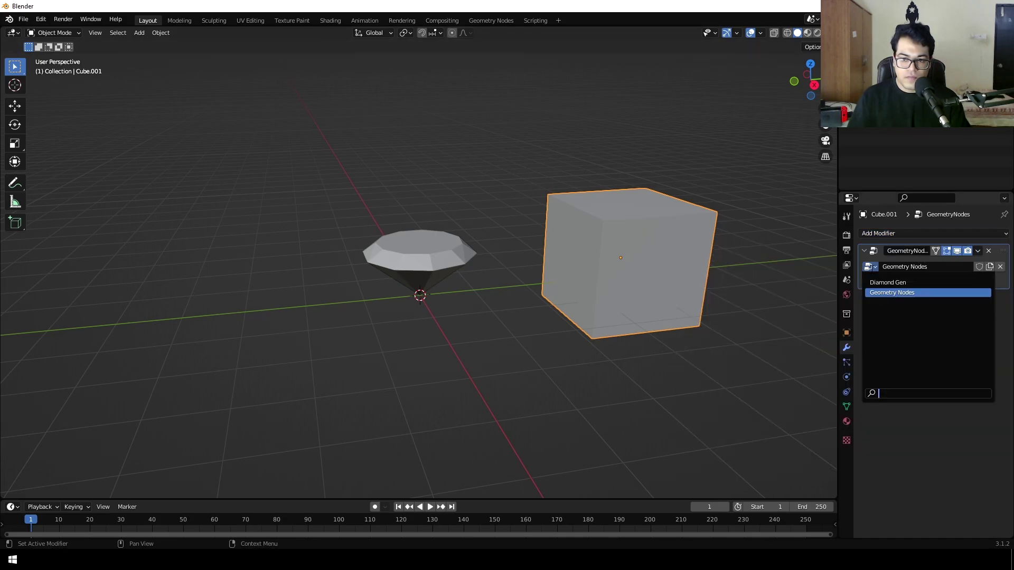
{"action": "left_click", "coordinate": [913, 285]}
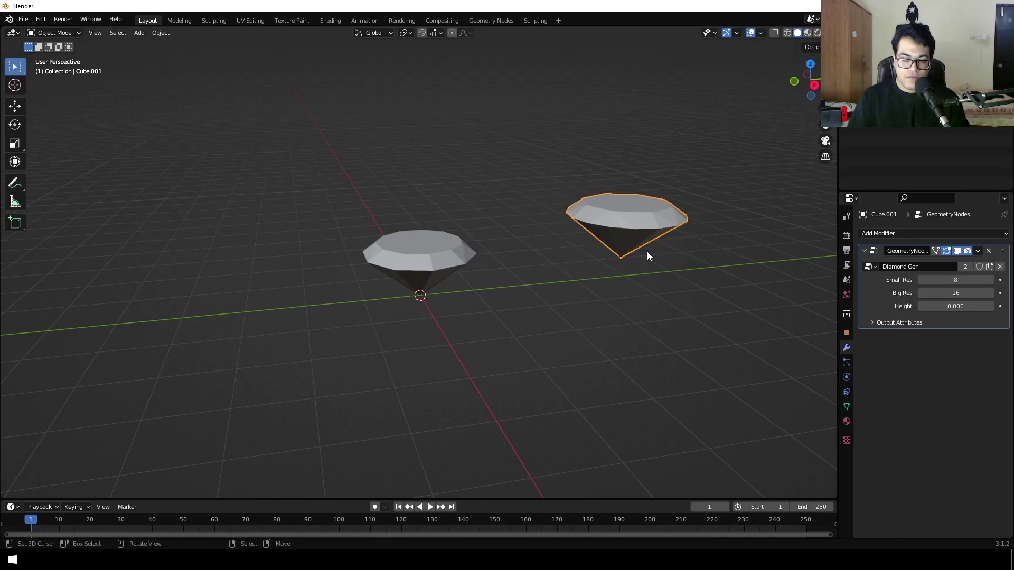
{"action": "middle_click_drag", "start_coordinate": [647, 251], "coordinate": [574, 291]}
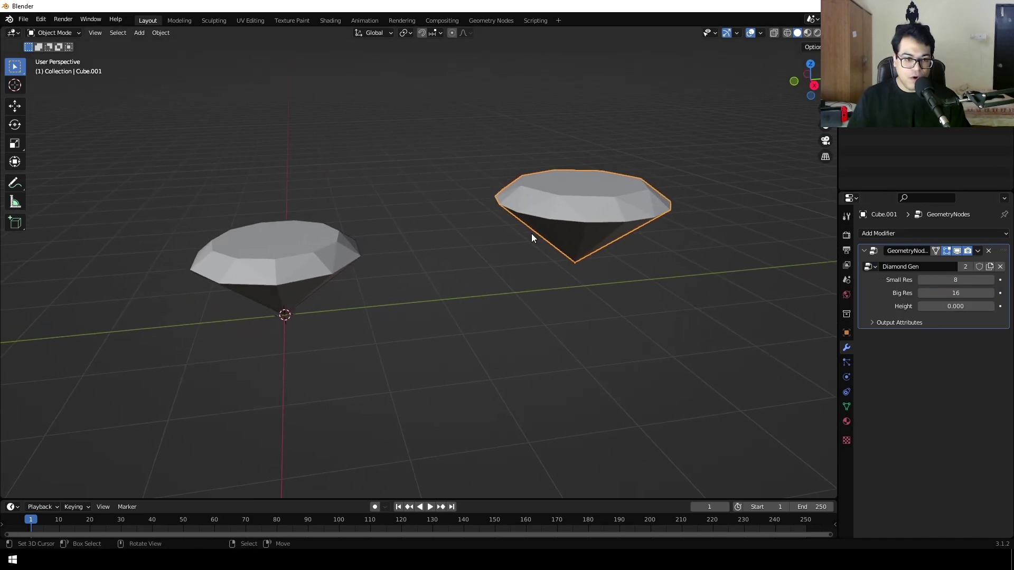
{"action": "scroll", "coordinate": [559, 215], "scroll_direction": "down", "scroll_amount": 1}
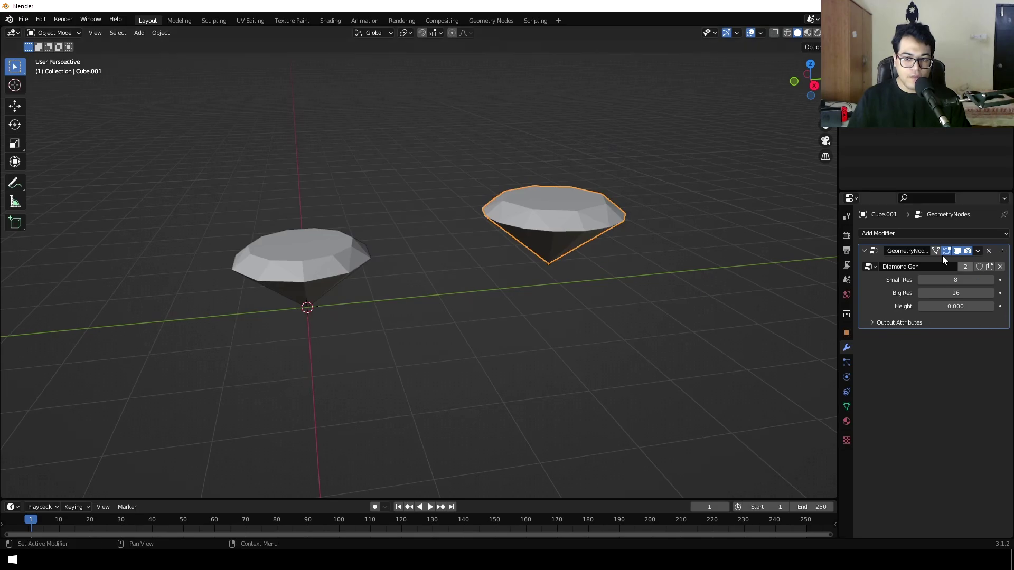